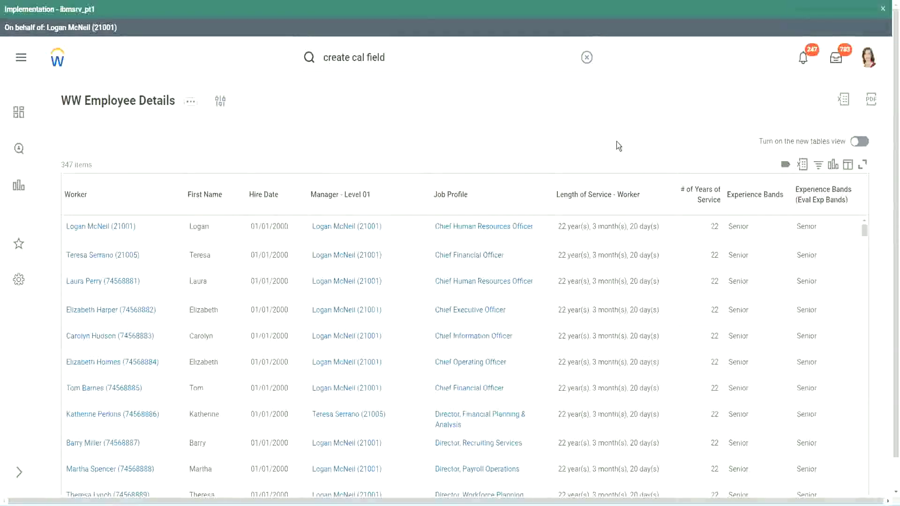
Copy the name of the Evaluate Expression field that derives experience bands from years of service.
click(781, 226)
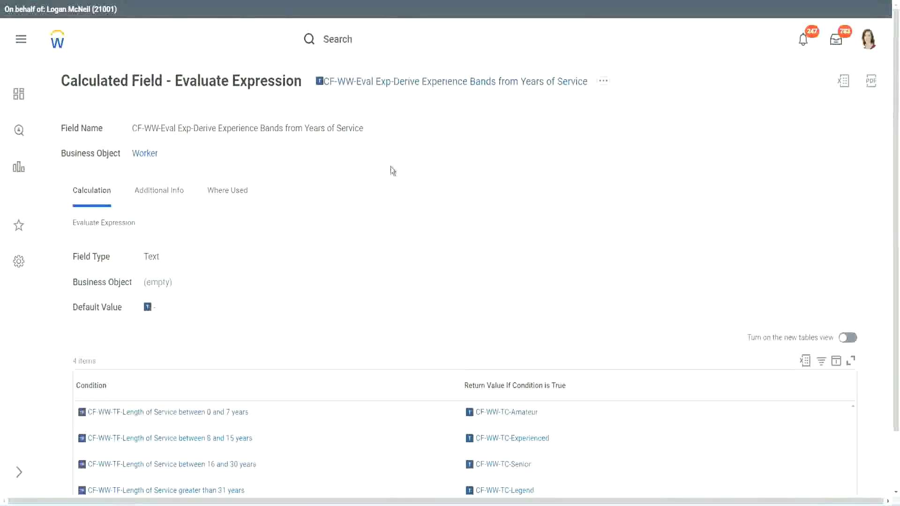
right_click(390, 84)
click(421, 140)
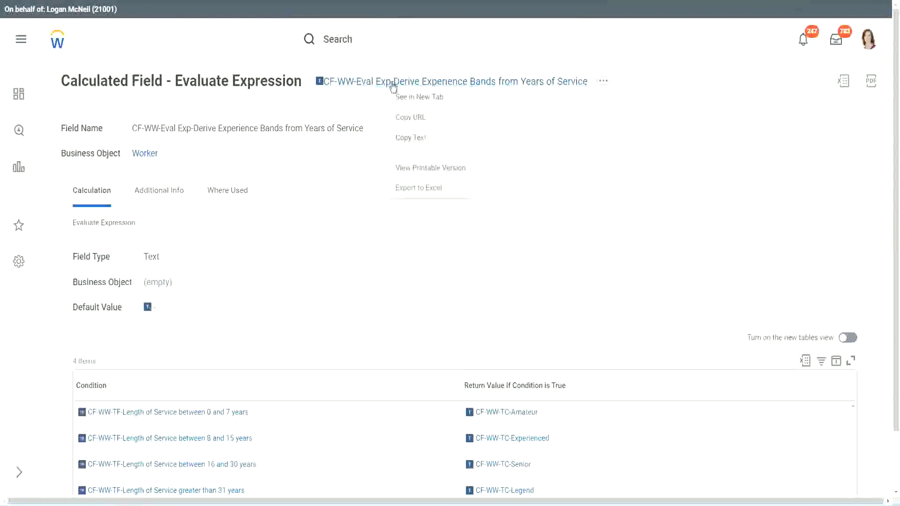
Search for "create calc field" and open the Create Calculated Field task.
click(377, 42)
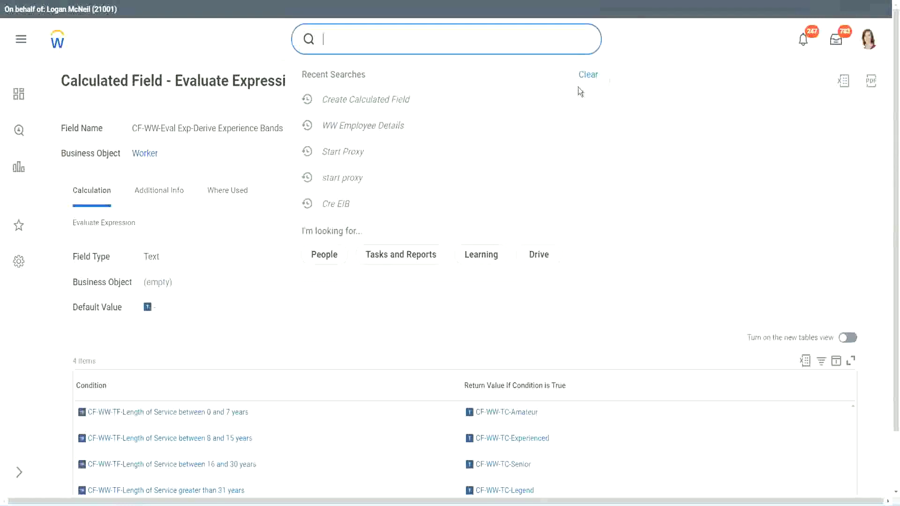
click(357, 35)
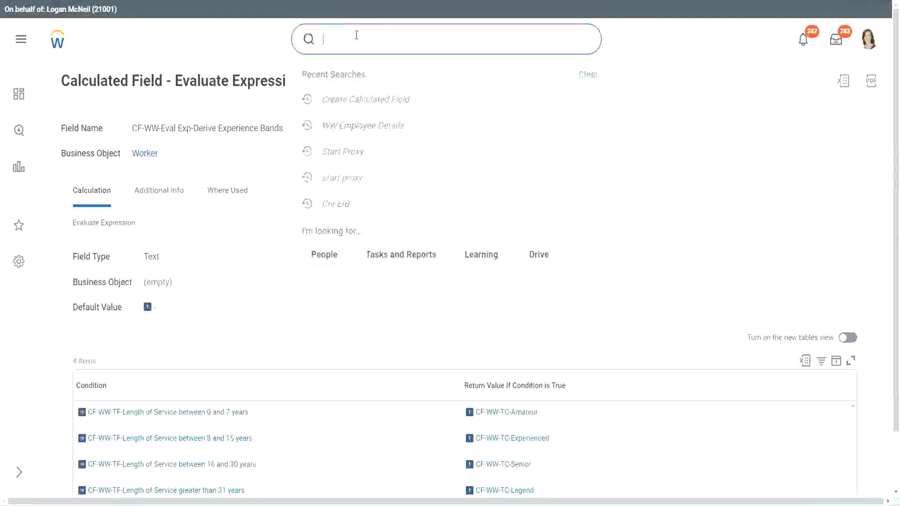
text(create calc)
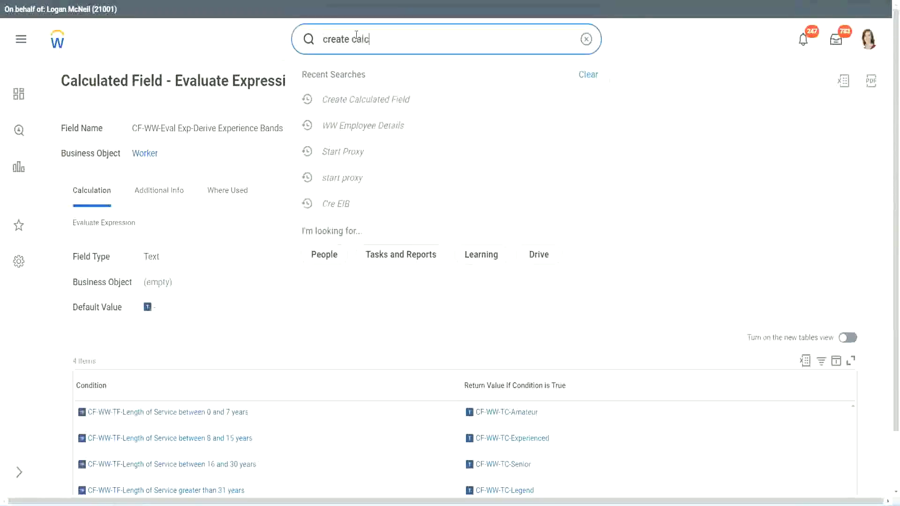
text( field)
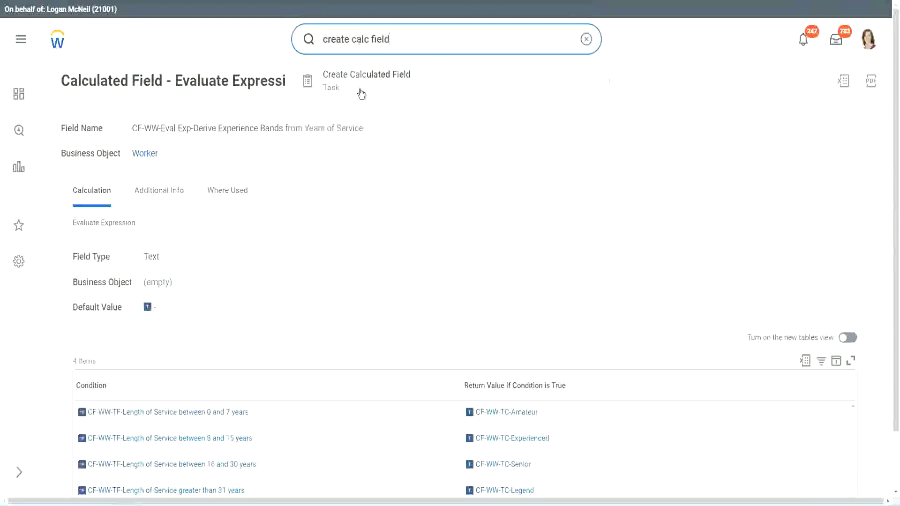
click(370, 88)
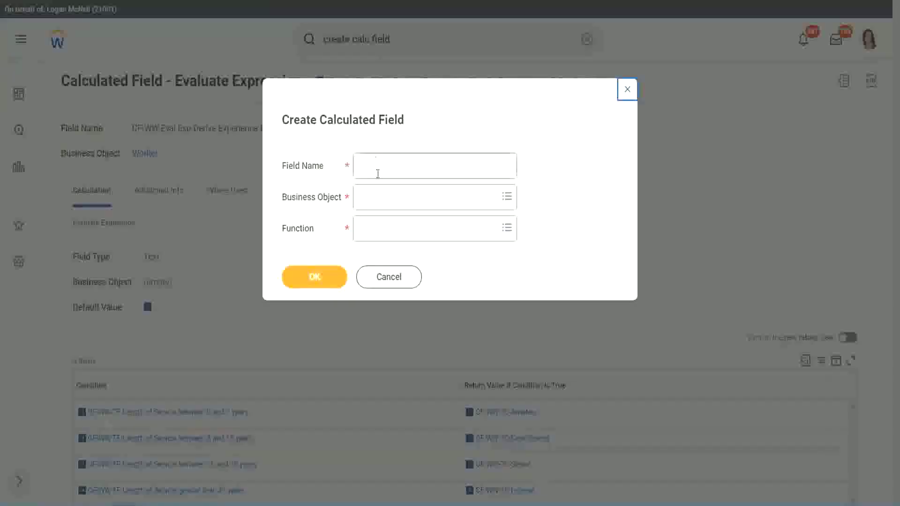
Name the new calculated field "CF-WW-LRB-Identify Experience Bands from years of Service".
click(378, 170)
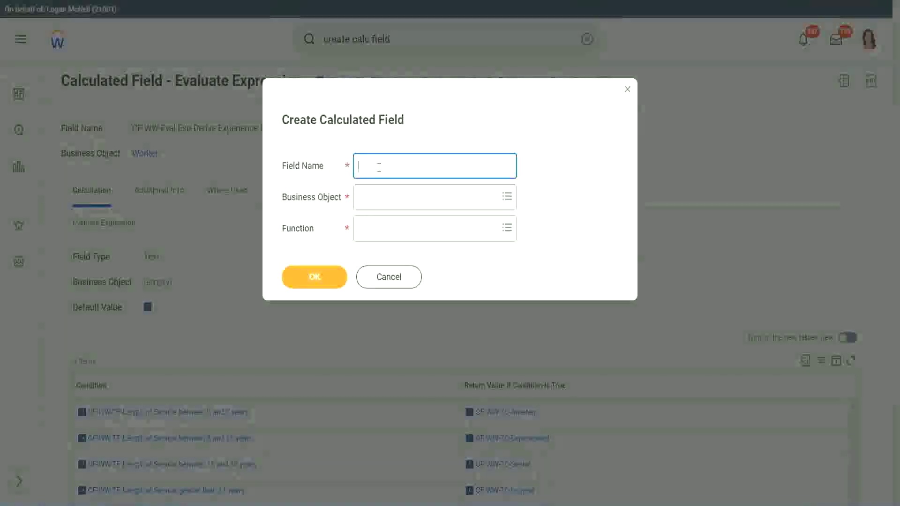
text(CF)
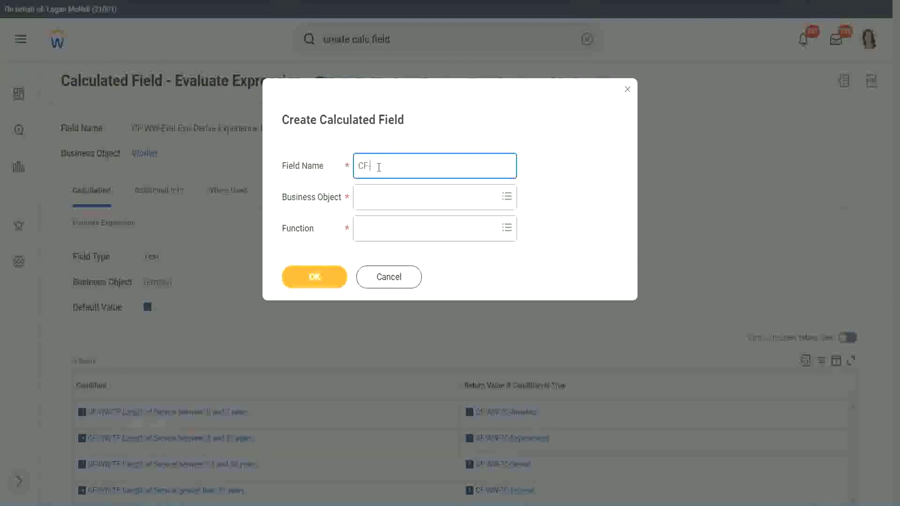
text(-WW-LRB-Identify Experience Bands fro)
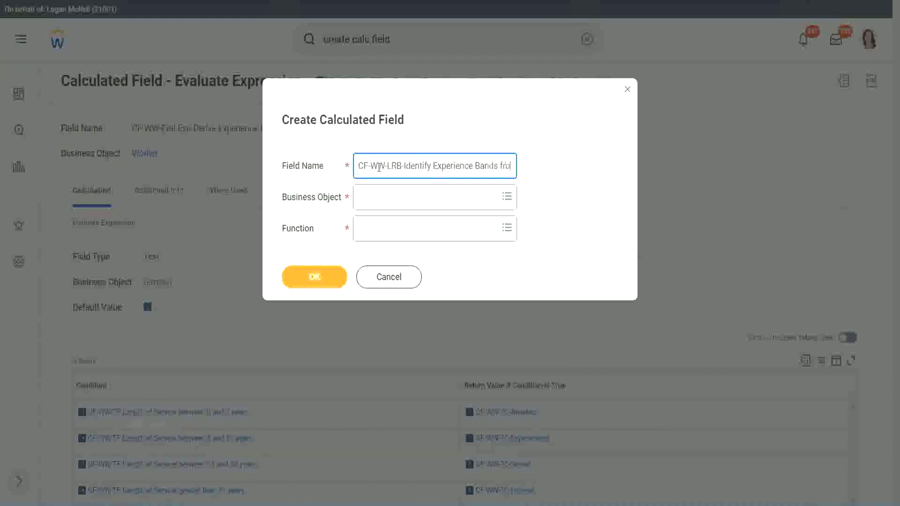
text(m years of)
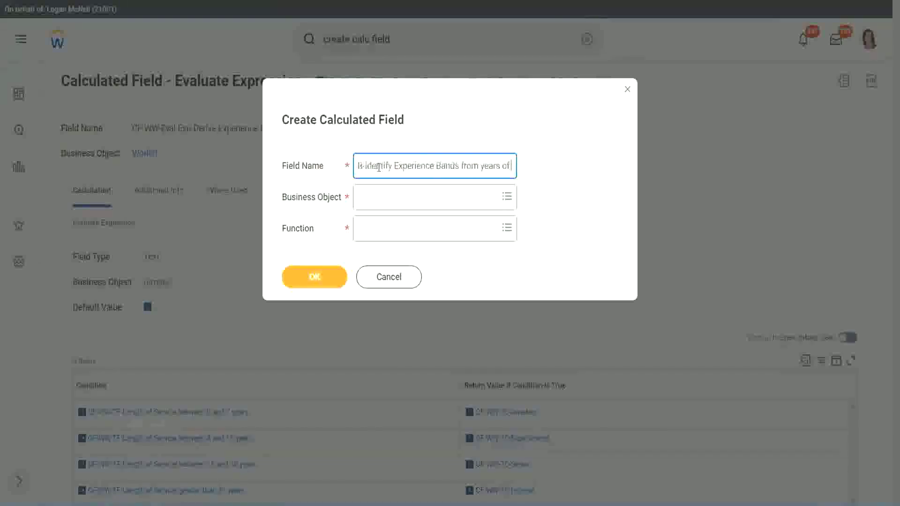
text( Service)
key(Tab)
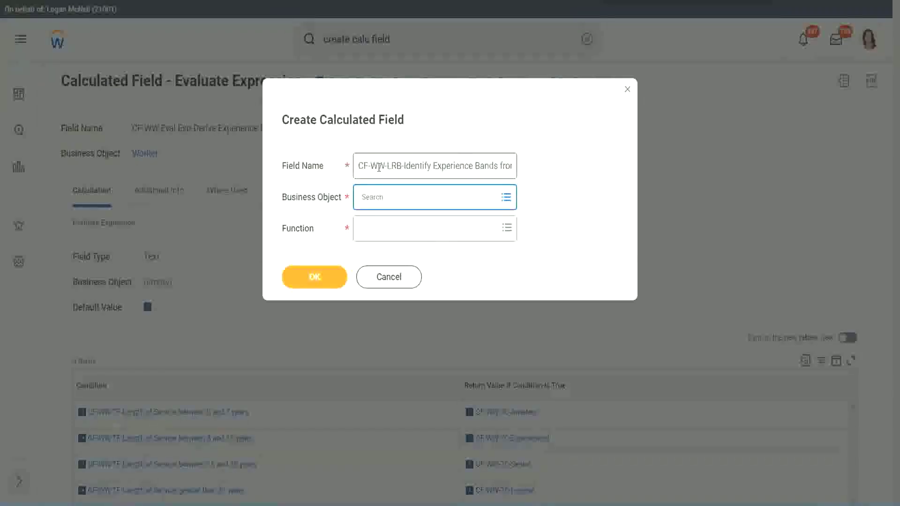
Set the business object to Worker and the function to Lookup Range Band, and continue to the field's definition.
text(worker)
key(Return)
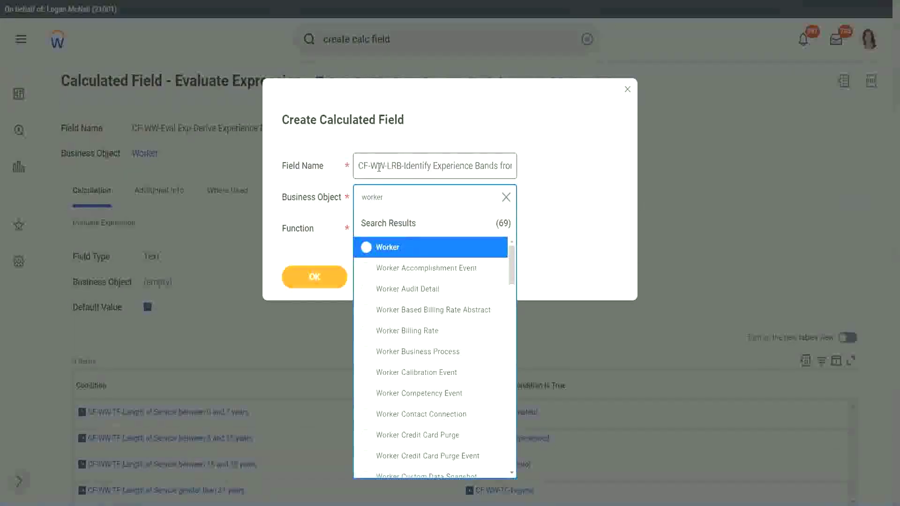
key(Return)
key(Tab)
text(l)
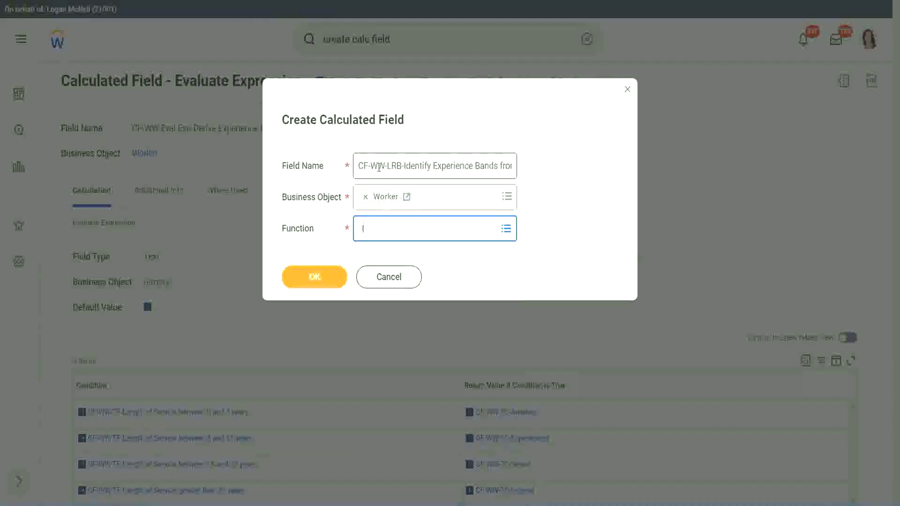
text(o)
key(Return)
key(Return)
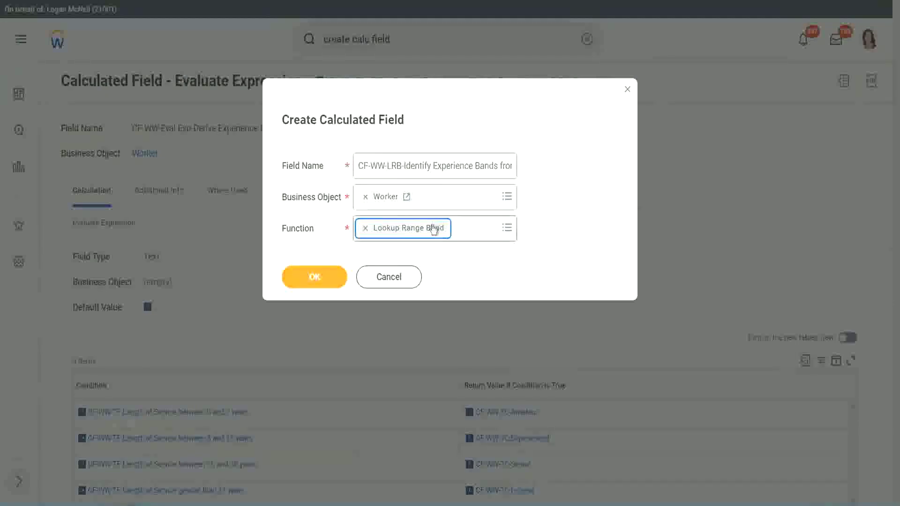
click(322, 278)
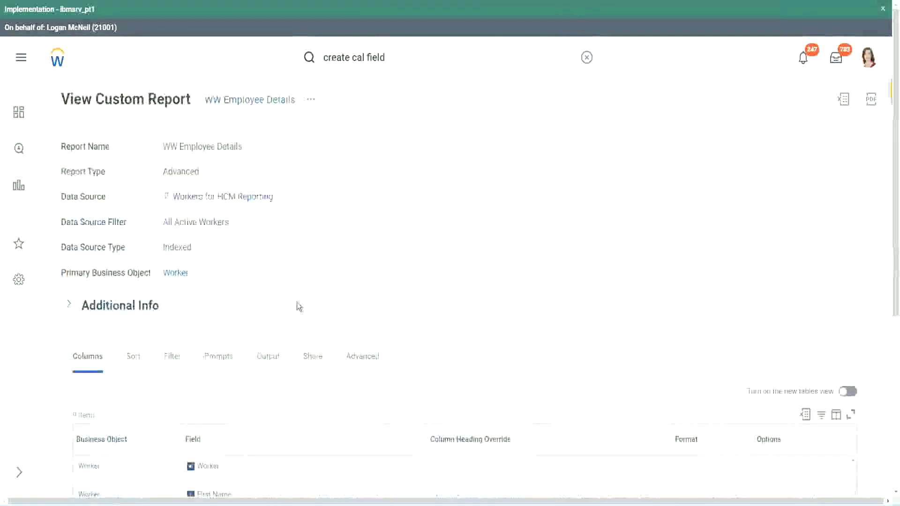
Copy "CF-WW-Convert Text To Number-Number of Years from Length of Service" from the WW Employee Details report definition and set it as the Source Field.
scroll(296, 337, down, 5)
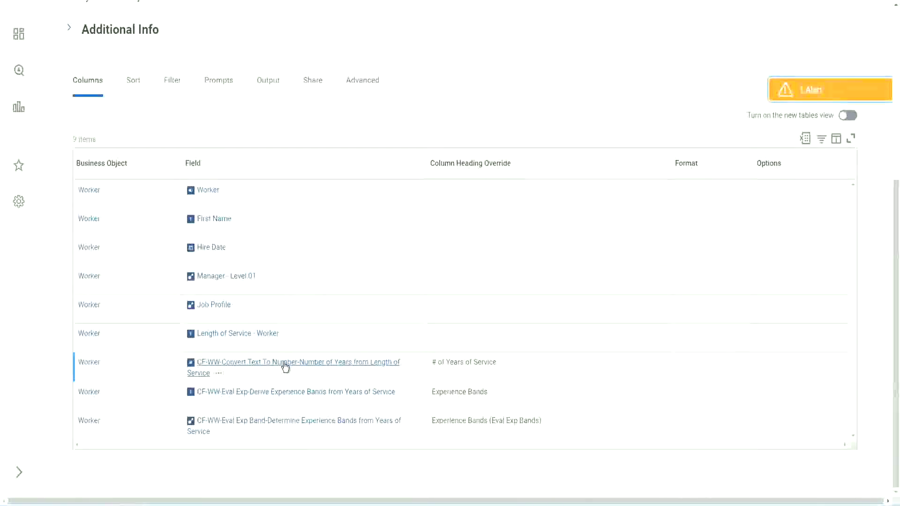
right_click(283, 368)
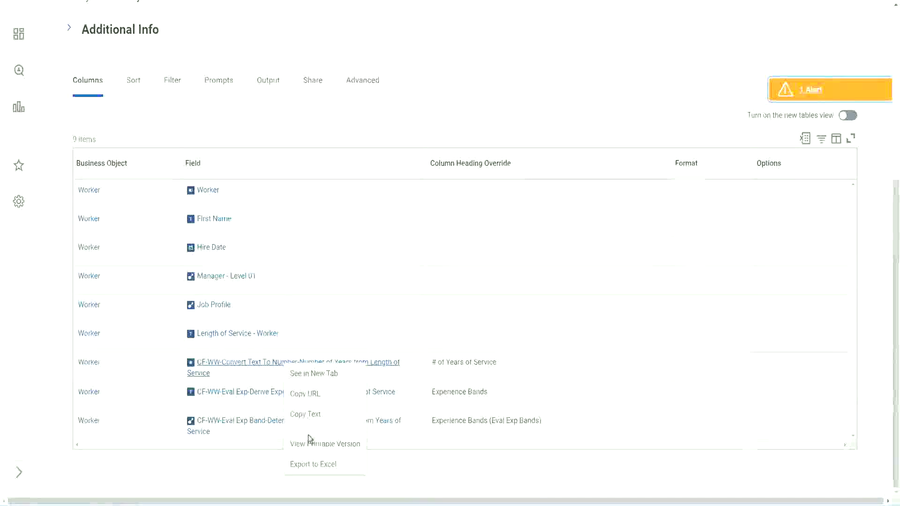
key(Escape)
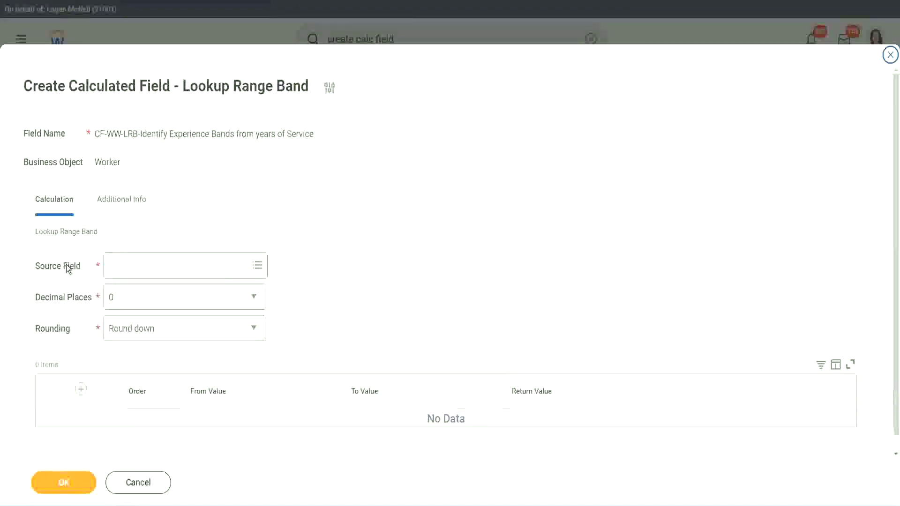
click(140, 266)
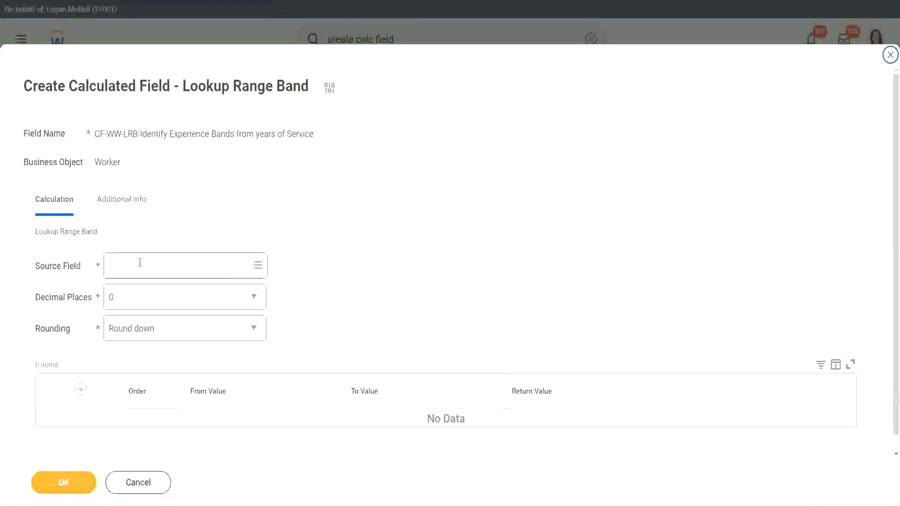
key(Return)
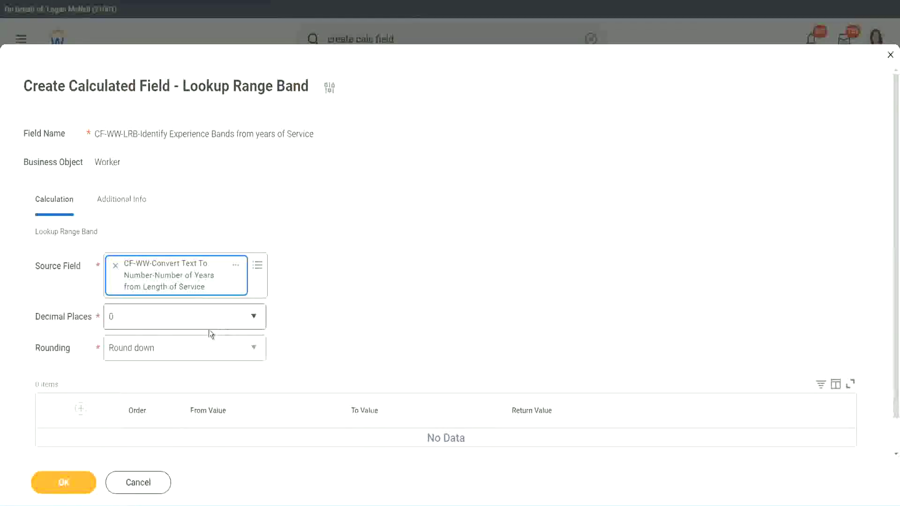
Keep Decimal Places at 0 and set Rounding to Round for the range band lookup.
click(175, 322)
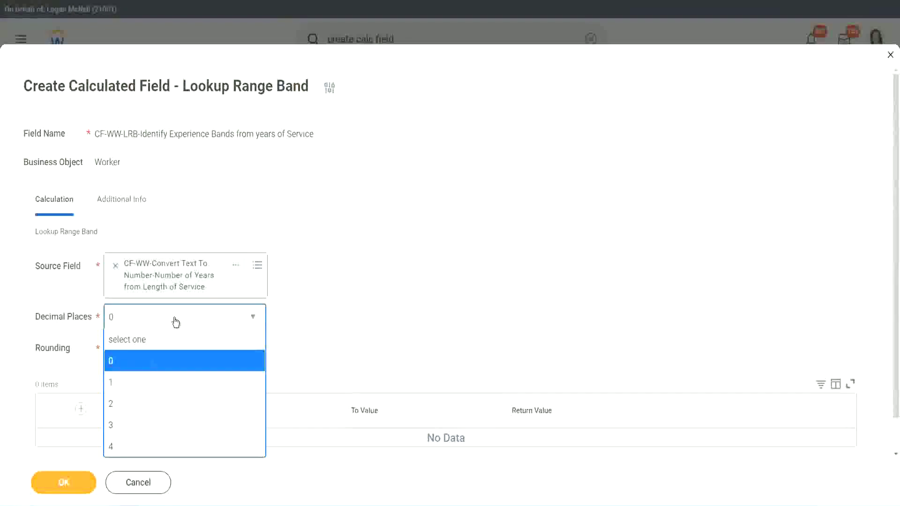
click(351, 309)
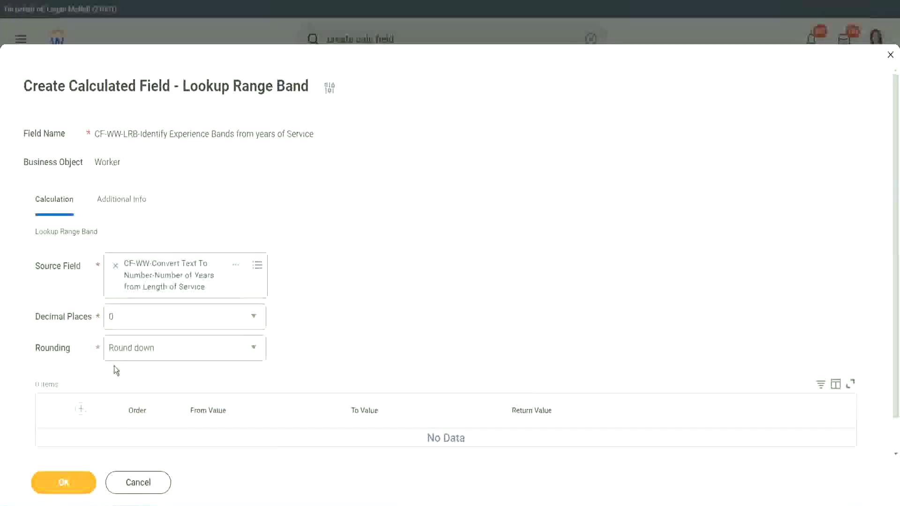
click(144, 351)
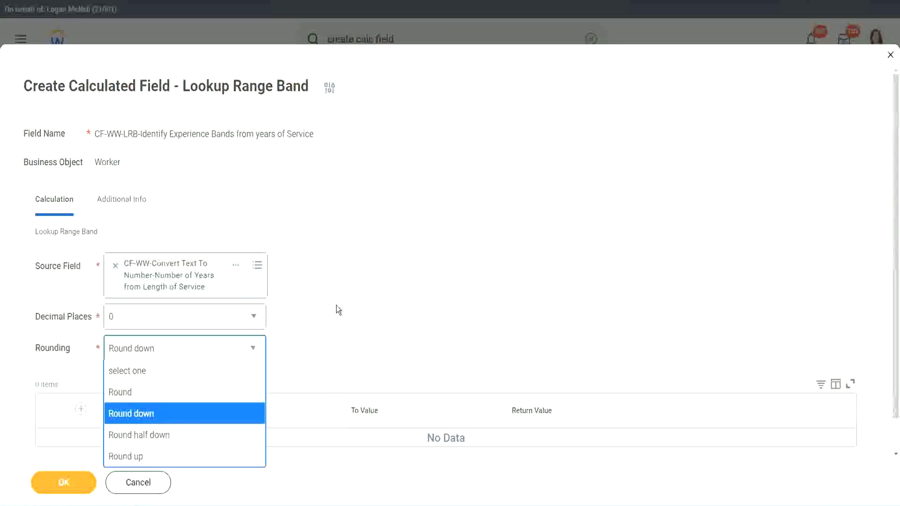
click(317, 346)
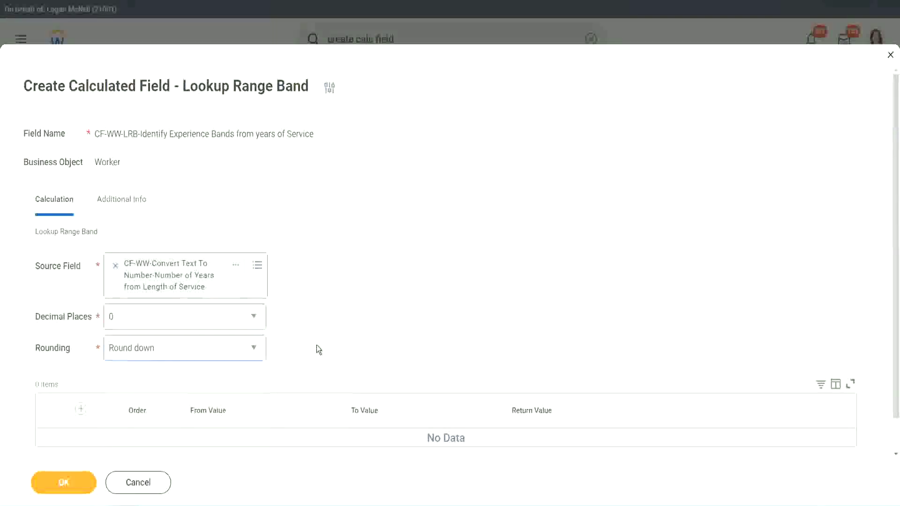
click(152, 347)
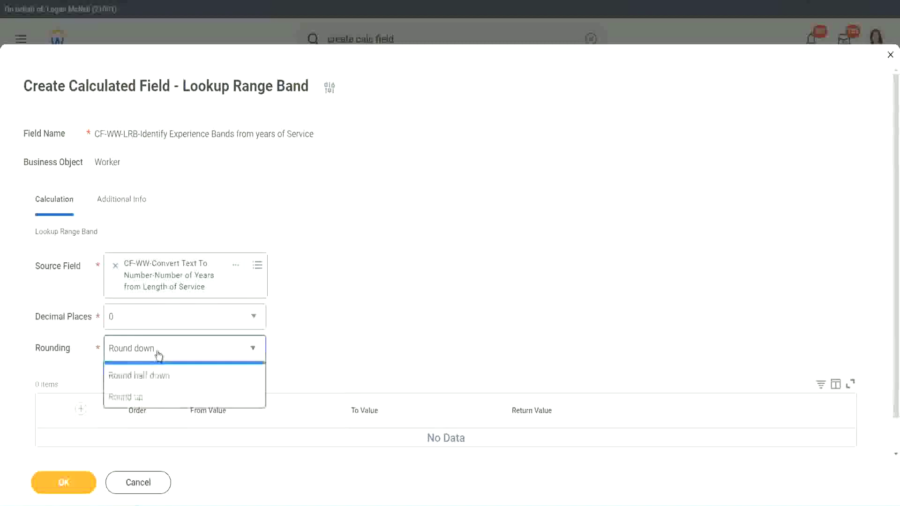
click(149, 394)
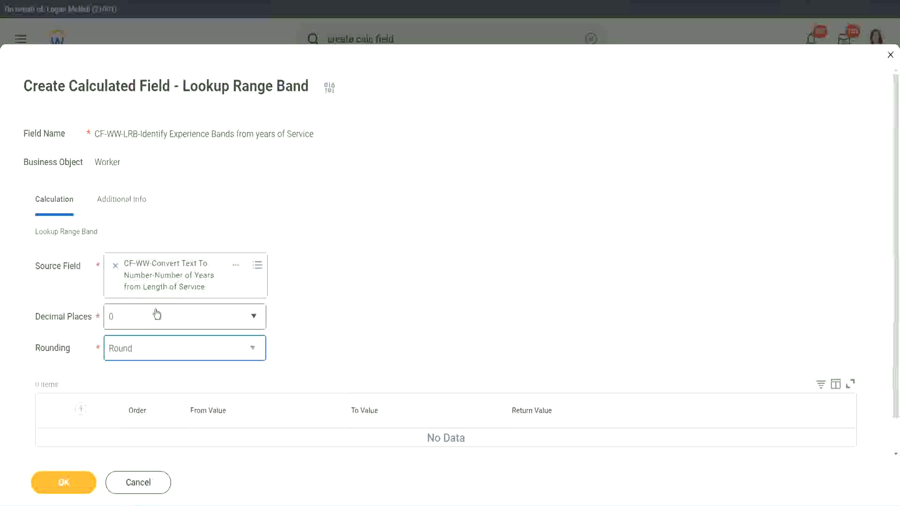
Add the first range band row with From Value 0, To Value 7 and Return Value "Amateur".
click(82, 409)
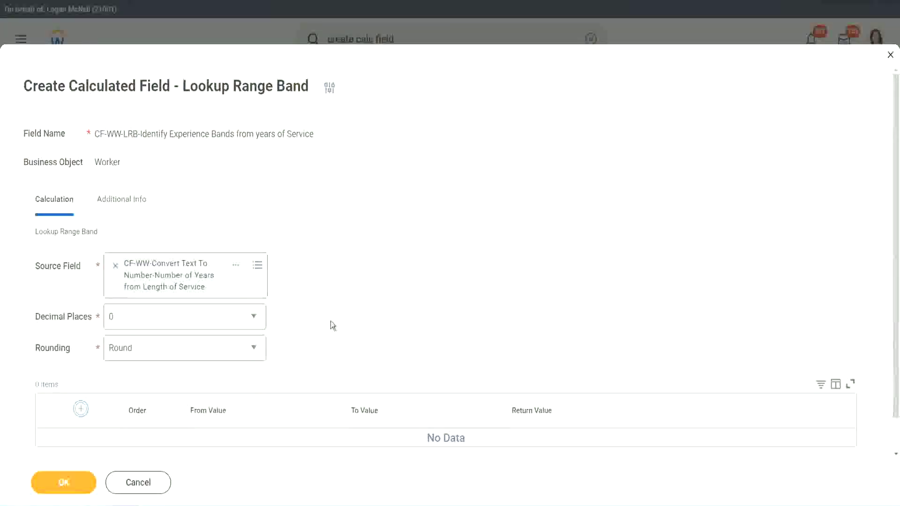
scroll(373, 282, down, 2)
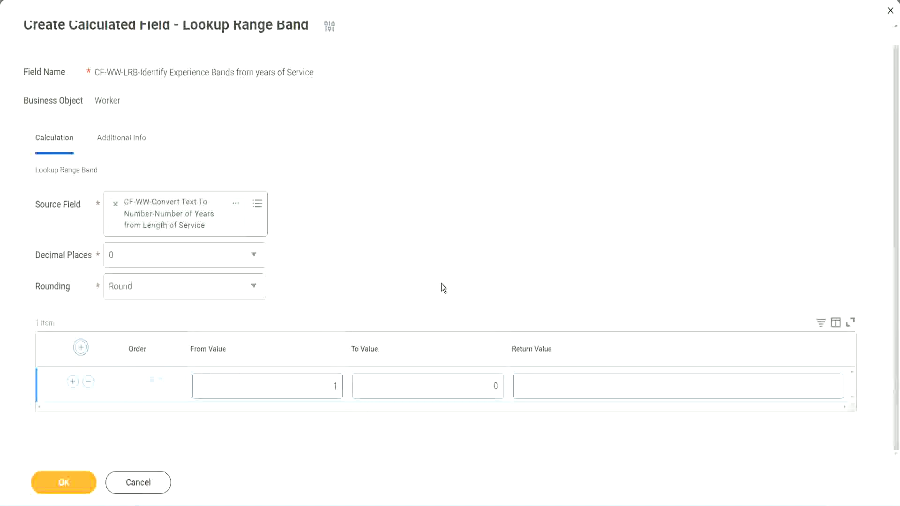
click(329, 389)
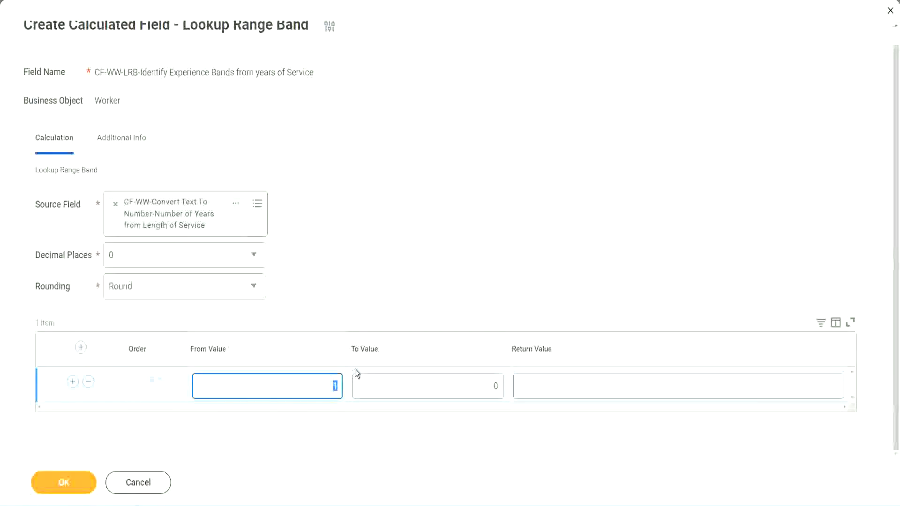
text(0)
key(Tab)
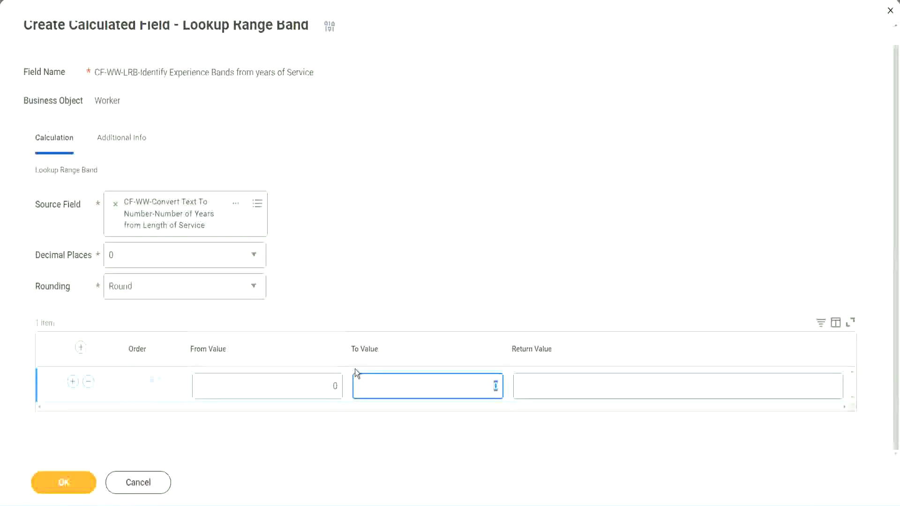
text(7)
key(Tab)
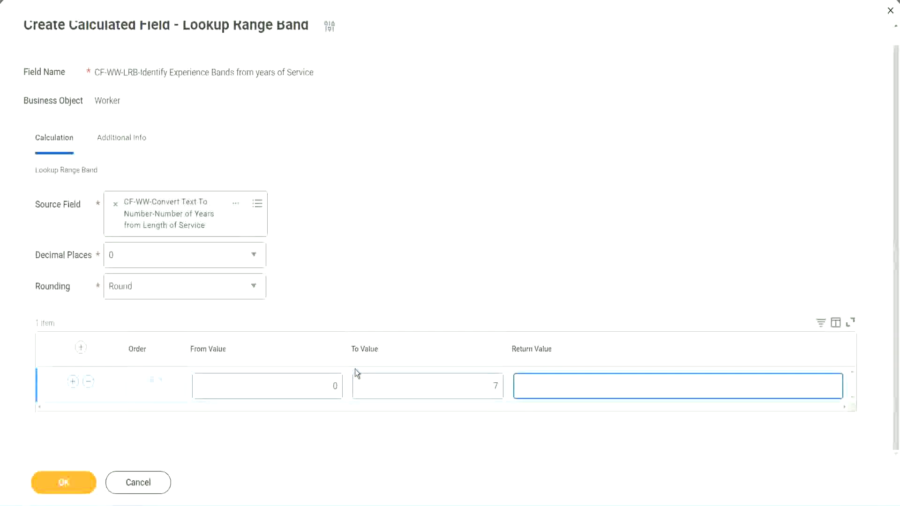
text(Amateur)
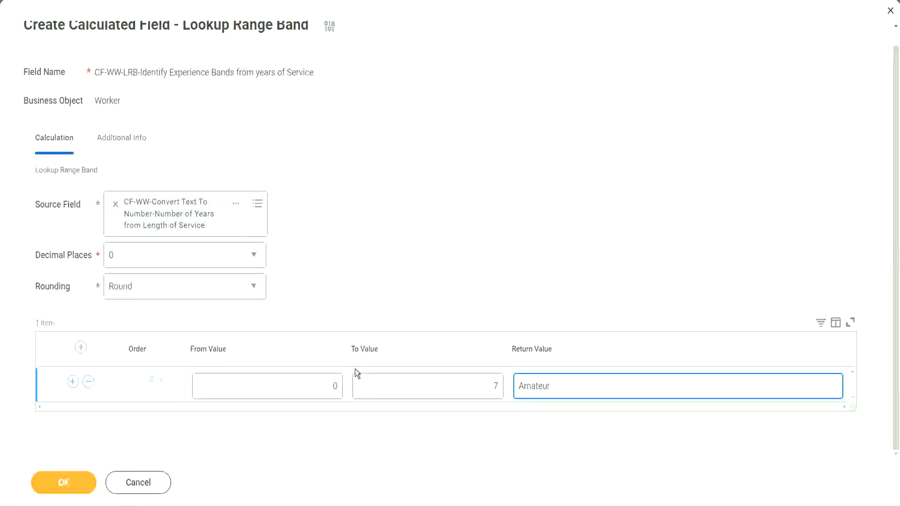
click(311, 393)
click(482, 378)
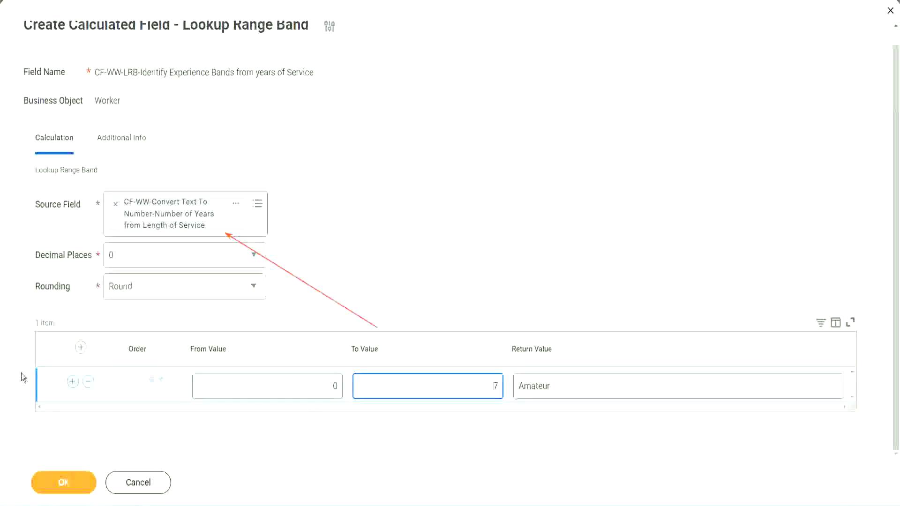
Add a second range band row with From Value 8, To Value 15 and Return Value "Experienced".
click(73, 382)
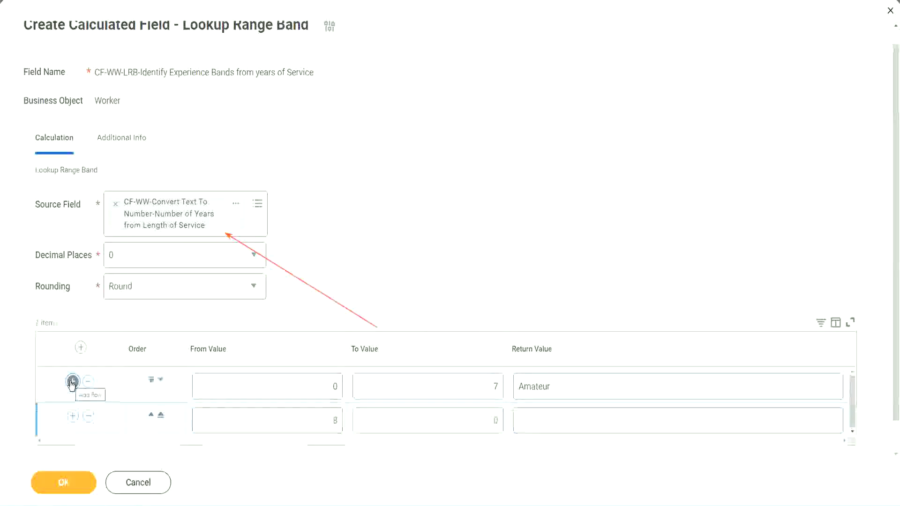
click(338, 423)
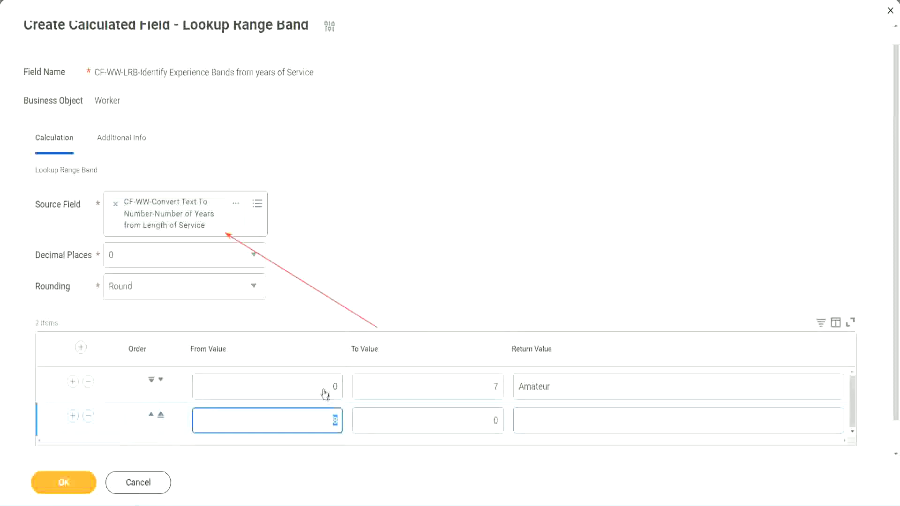
click(488, 387)
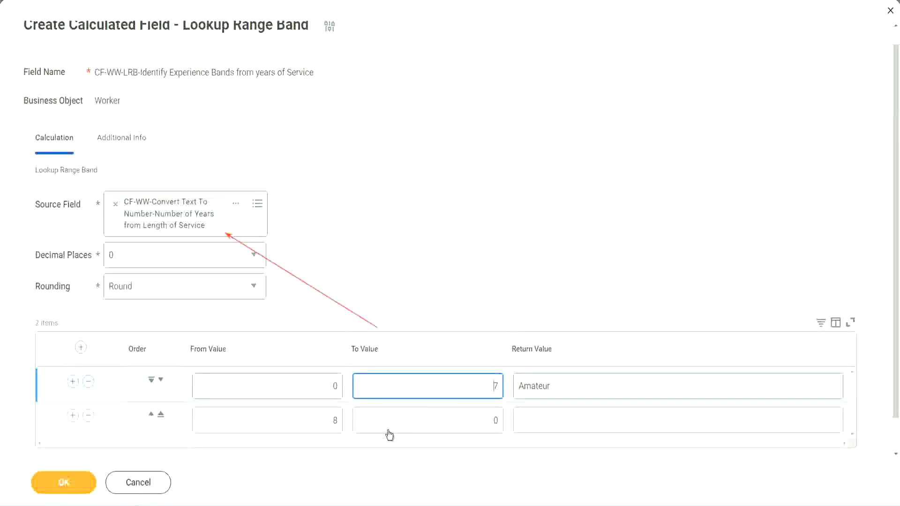
click(317, 420)
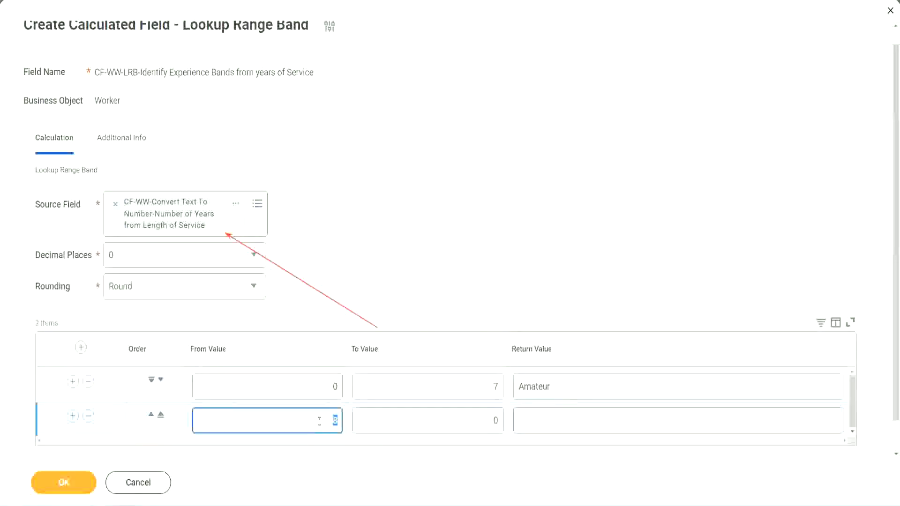
click(488, 421)
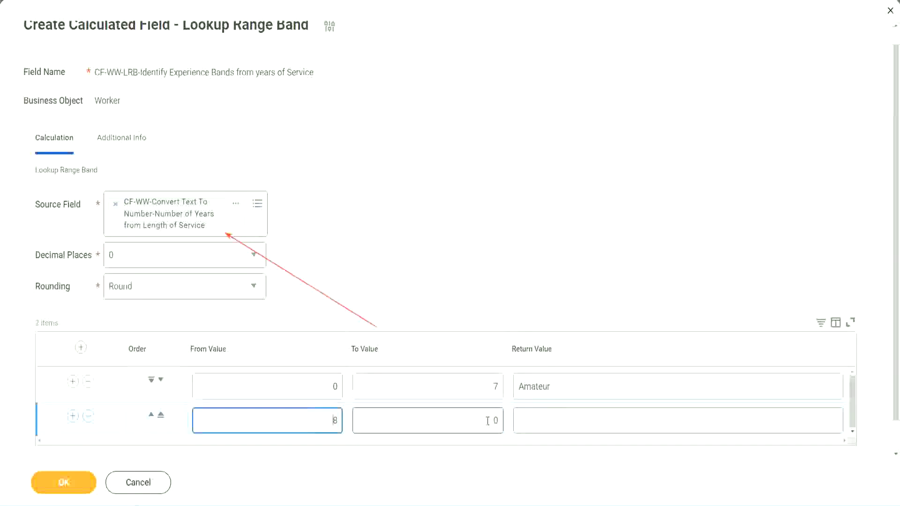
click(488, 421)
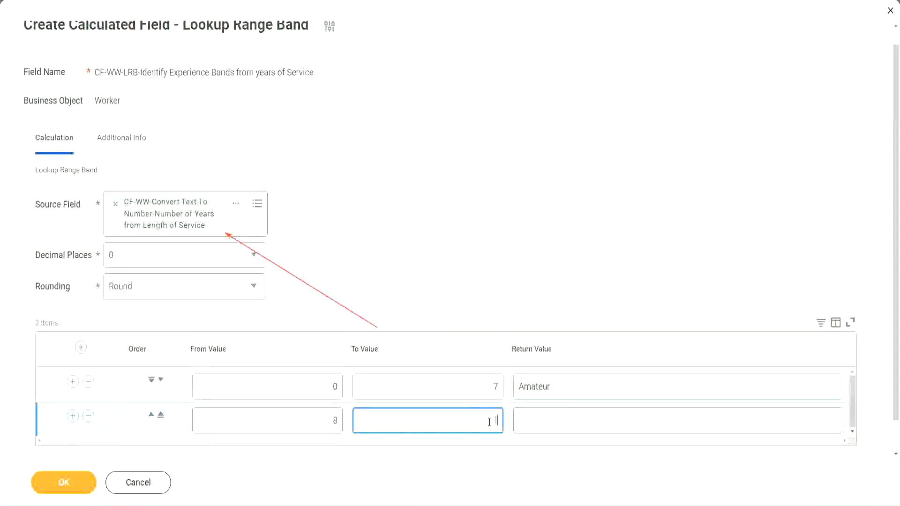
text(15)
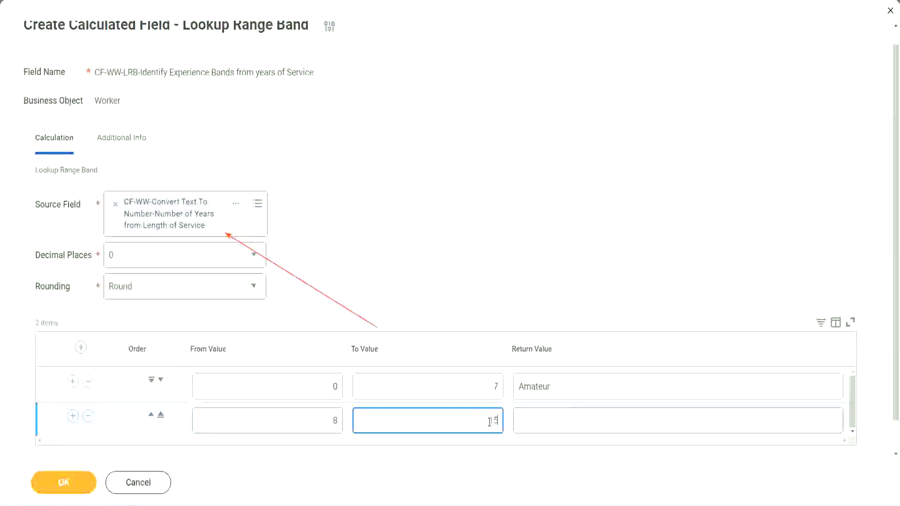
click(555, 417)
text(Ex)
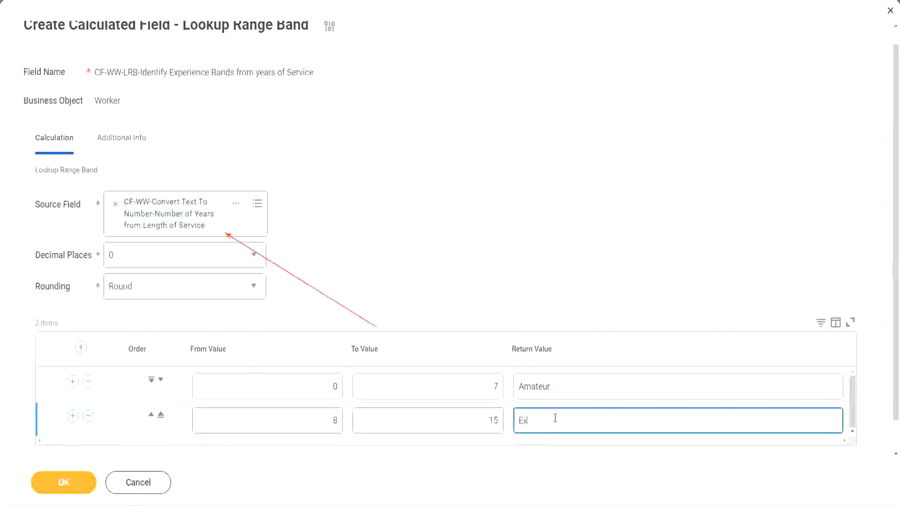
text(perienced)
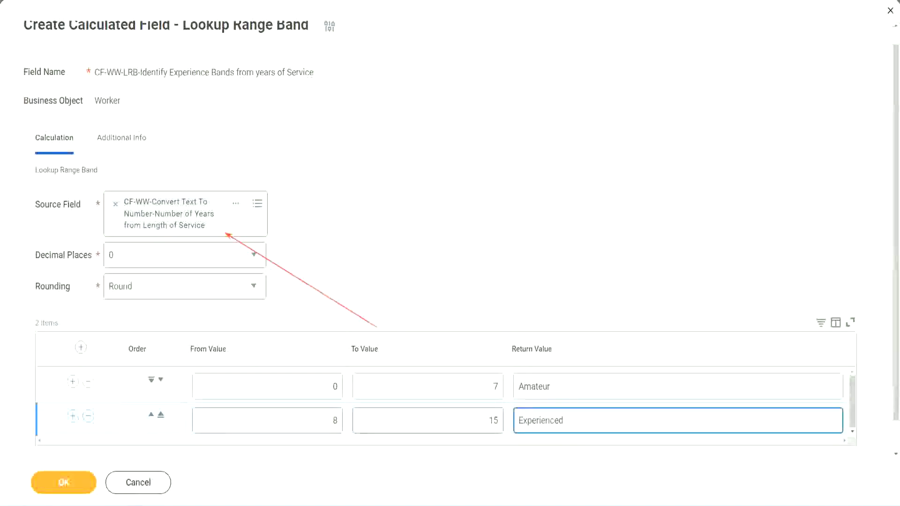
Add a third range band row with From Value 16, To Value 30 and Return Value "Senior".
click(72, 415)
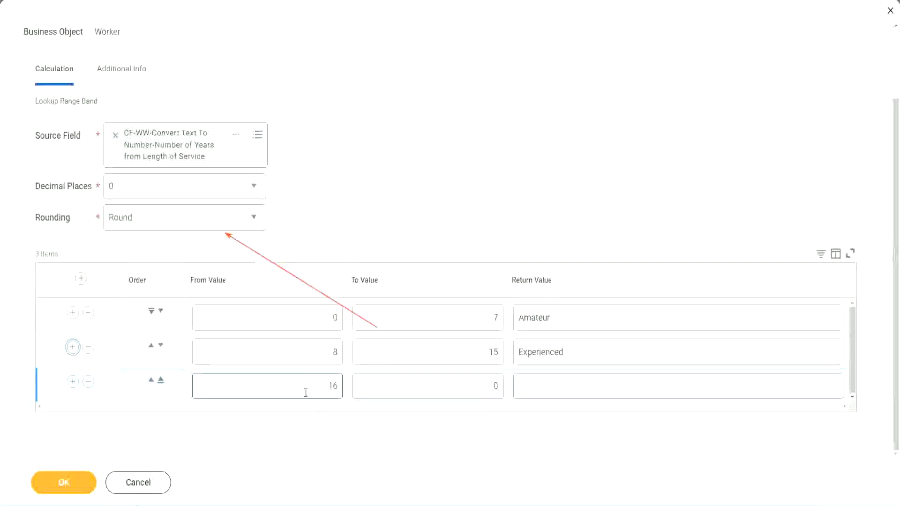
click(478, 386)
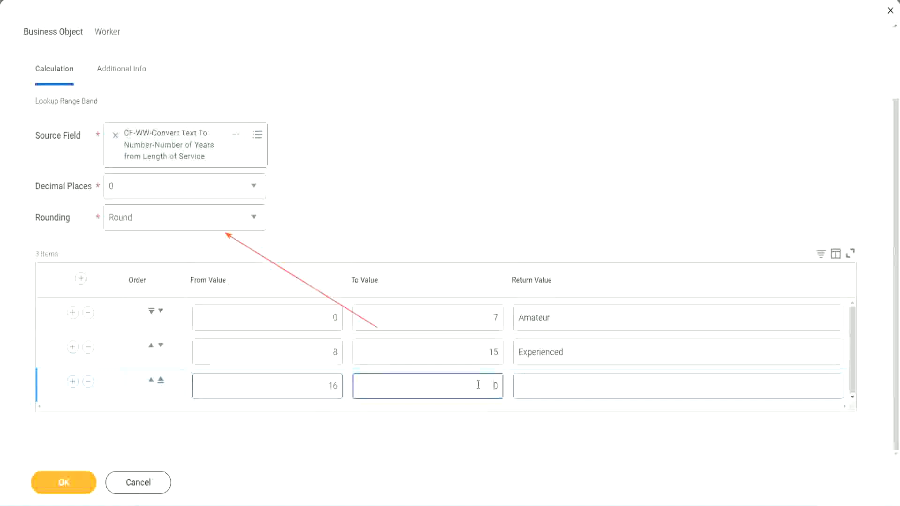
text(3)
key(Tab)
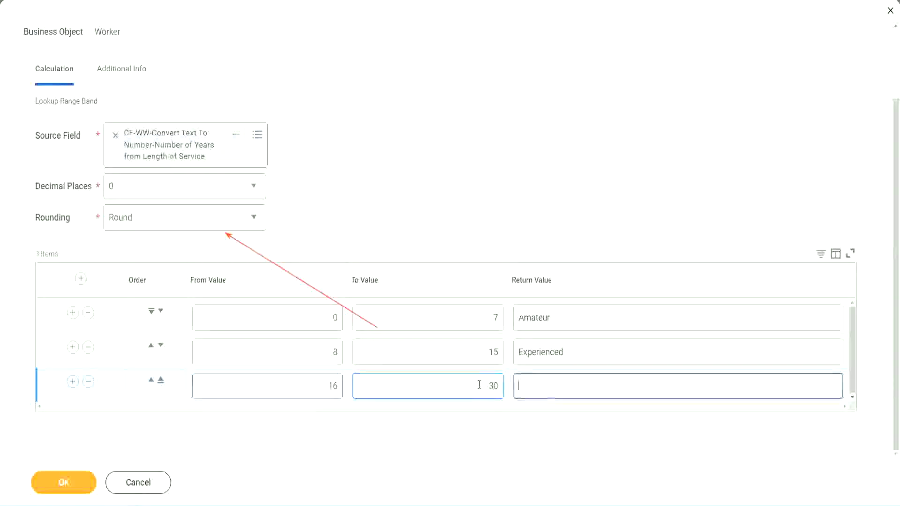
text(L)
key(BackSpace)
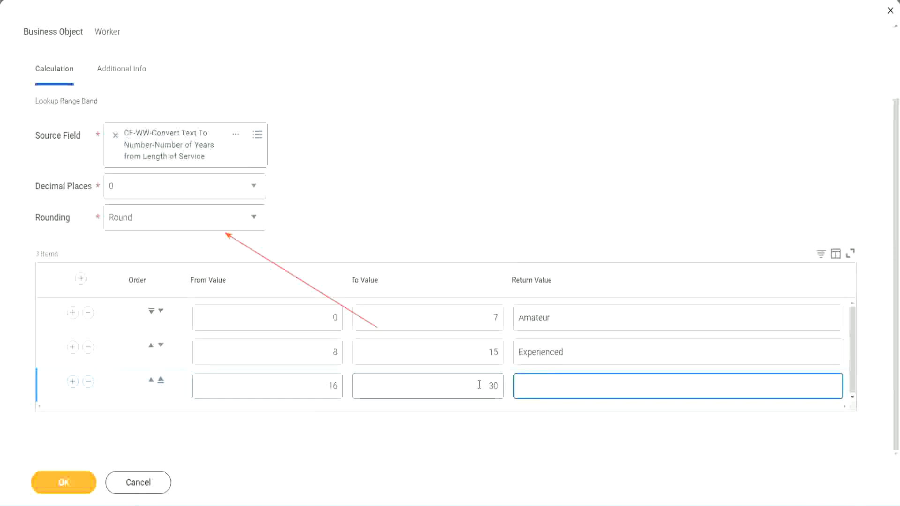
text(Senior)
Add a fourth range band row with From Value 31, To Value 1000 and Return Value "Legend".
click(72, 381)
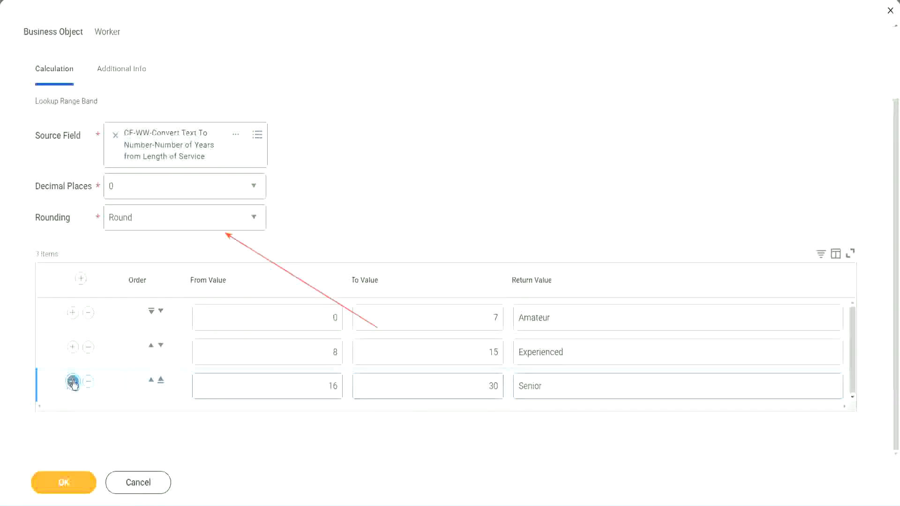
click(296, 381)
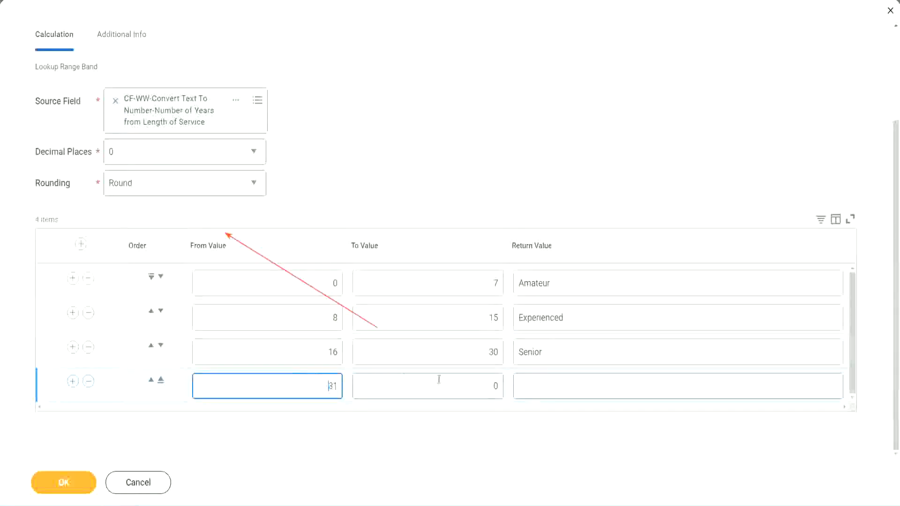
click(485, 387)
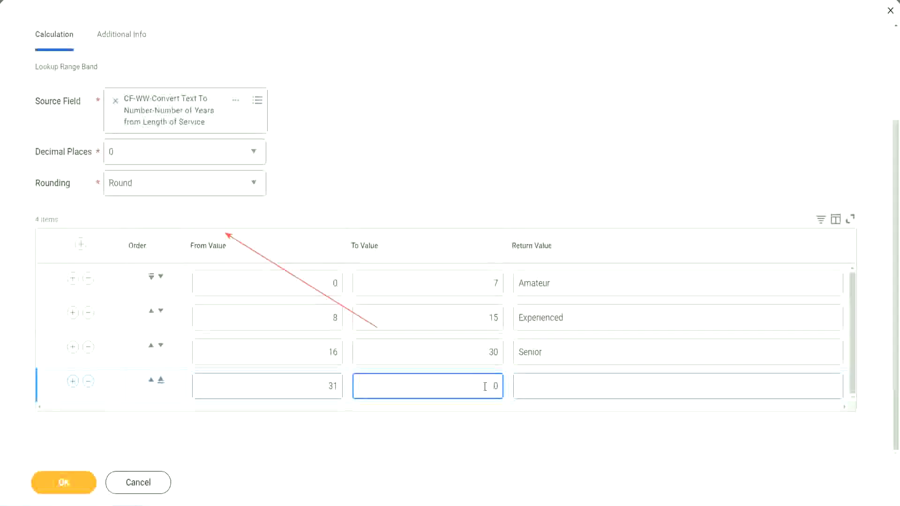
text(1000)
drag(424, 388, 523, 381)
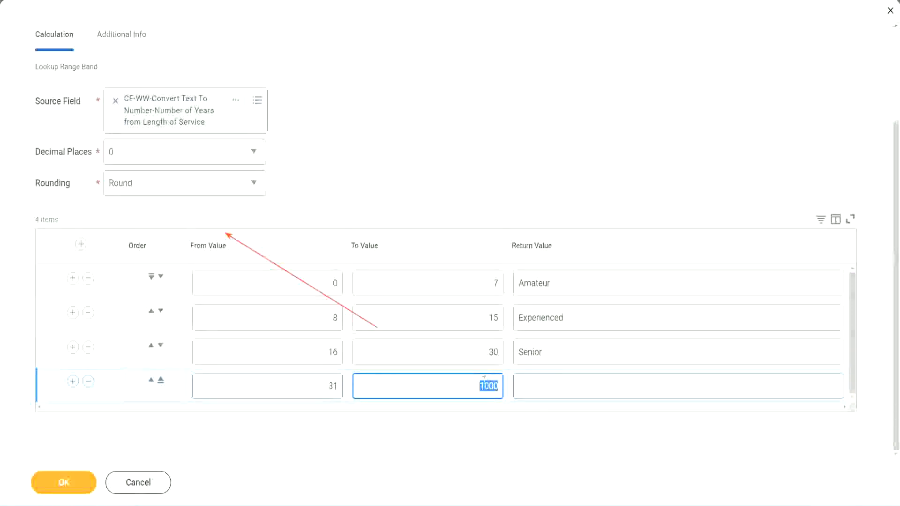
drag(476, 383, 504, 383)
click(561, 387)
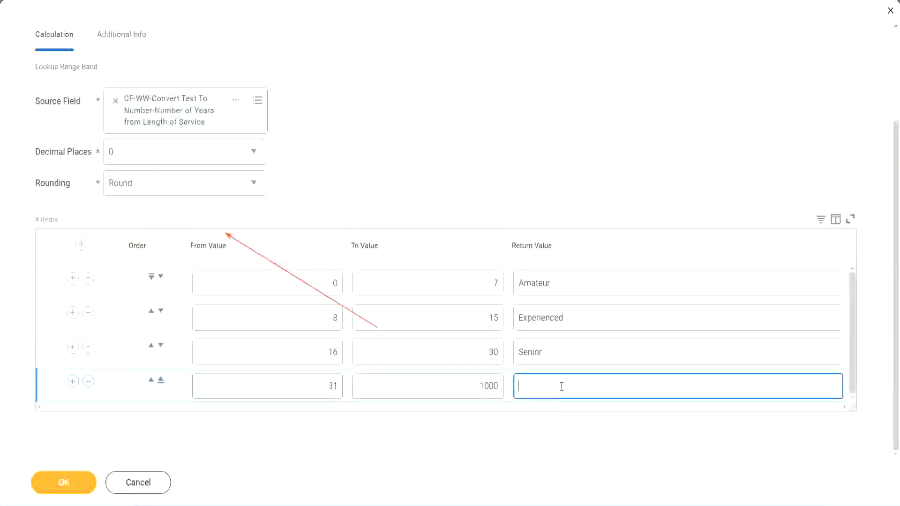
text(Legend)
click(419, 154)
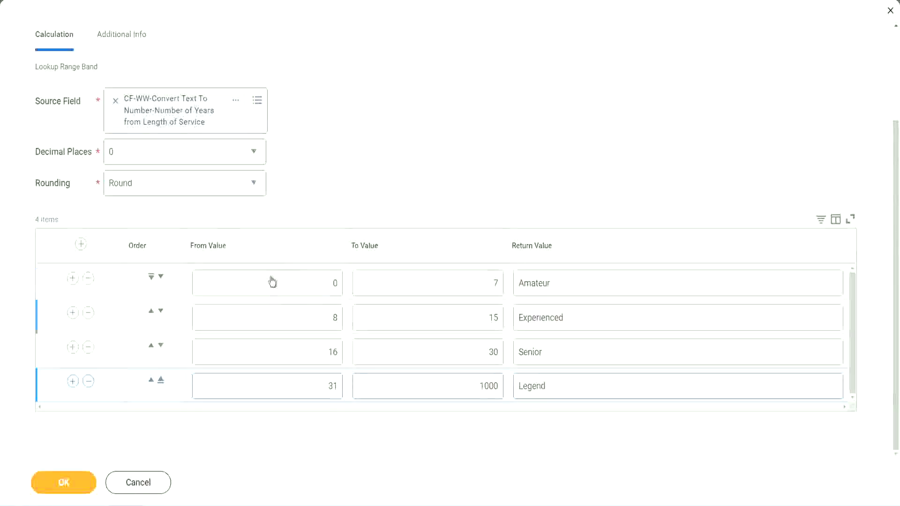
Review the From, To and Return Values of the four range band rows.
click(585, 282)
click(577, 321)
click(567, 353)
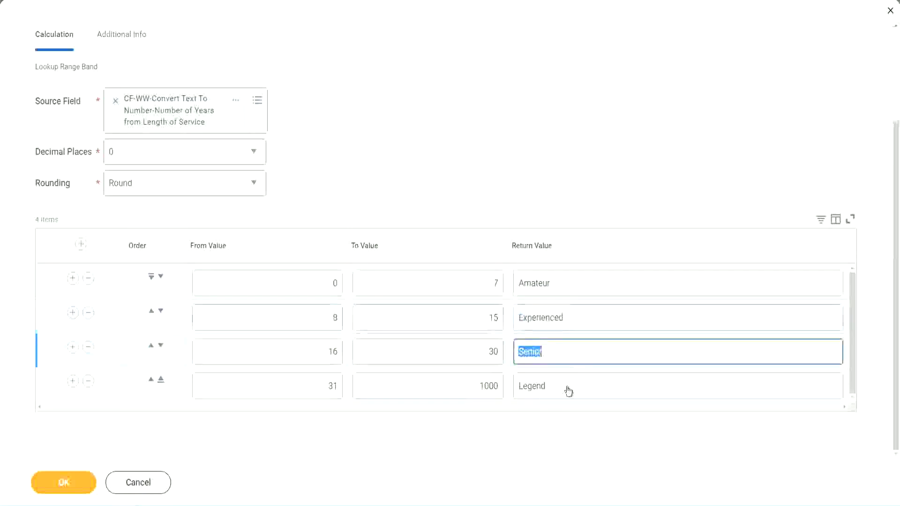
click(567, 386)
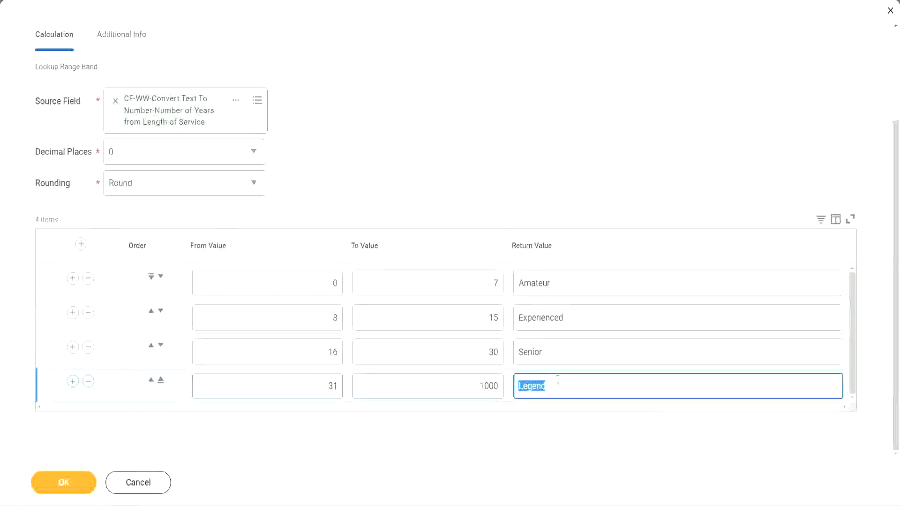
click(287, 284)
click(461, 276)
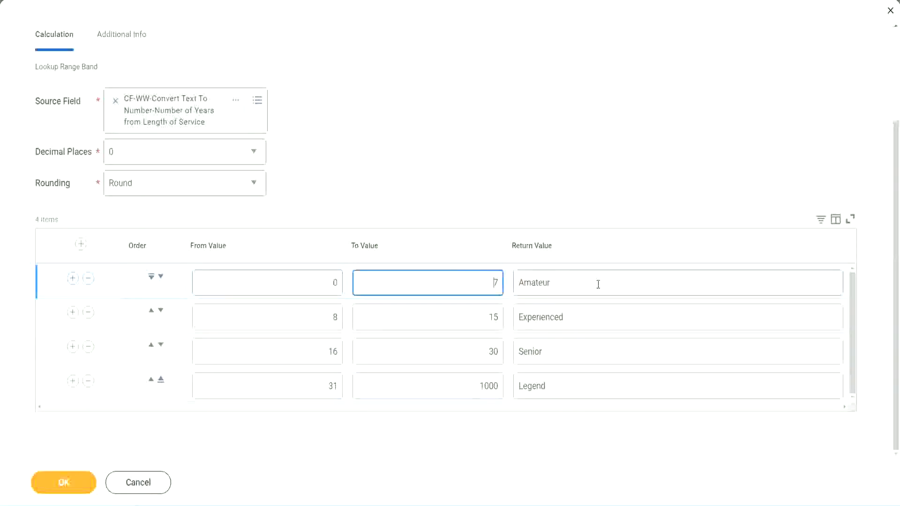
click(597, 283)
click(583, 317)
click(571, 354)
click(566, 386)
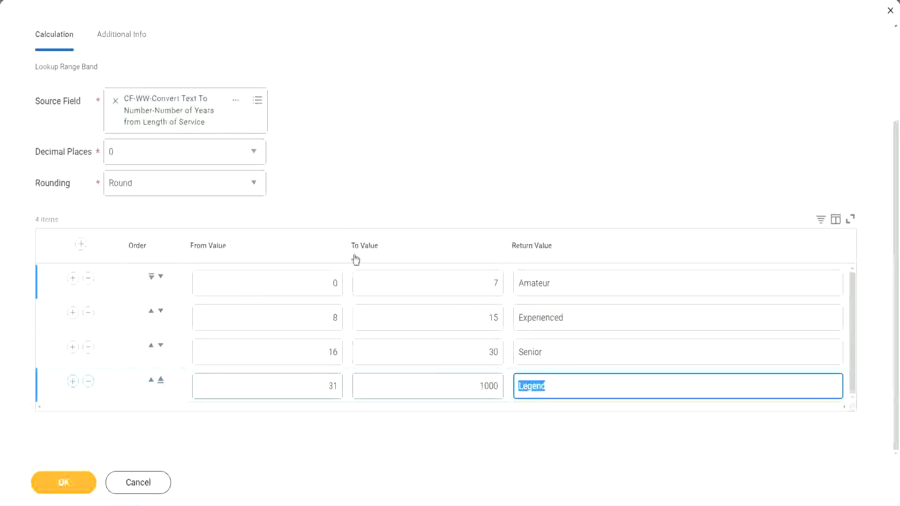
click(418, 198)
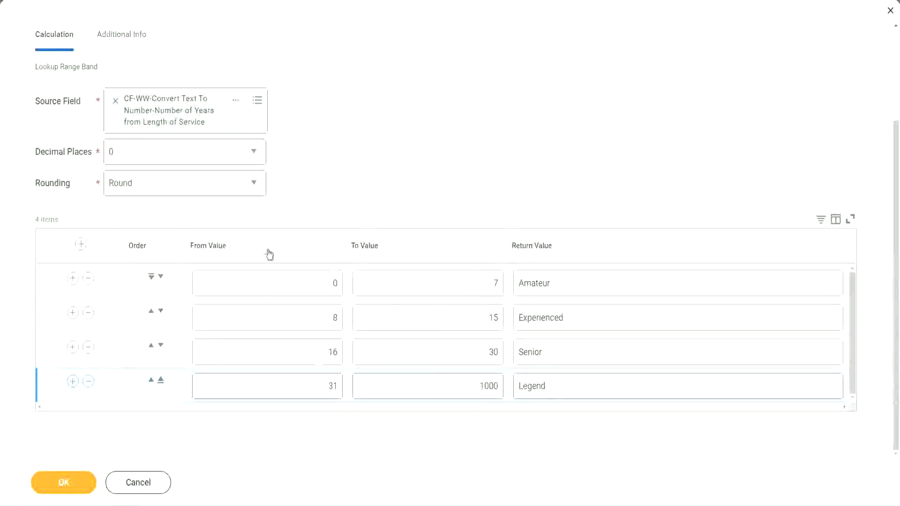
Save the Lookup Range Band calculated field and copy its name from the save confirmation.
click(62, 480)
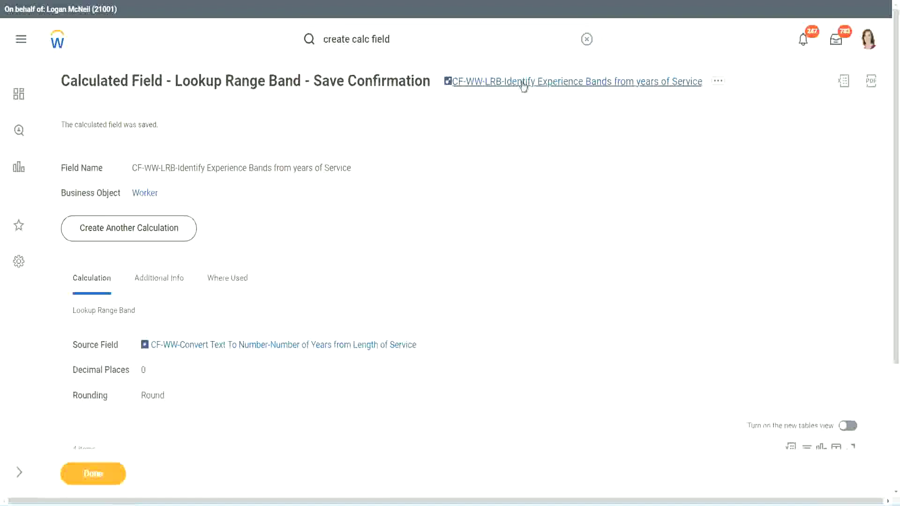
right_click(521, 85)
click(535, 136)
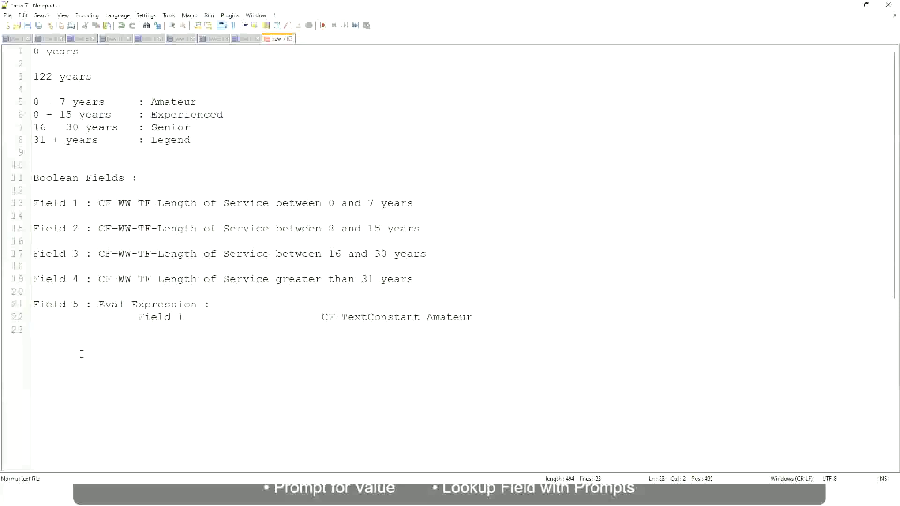
In the Notepad++ notes, add "10,000 USD" on a new line a few lines below the Eval Expression entry.
key(Return)
key(Return)
key(Return)
key(Left)
text(10,000 USD)
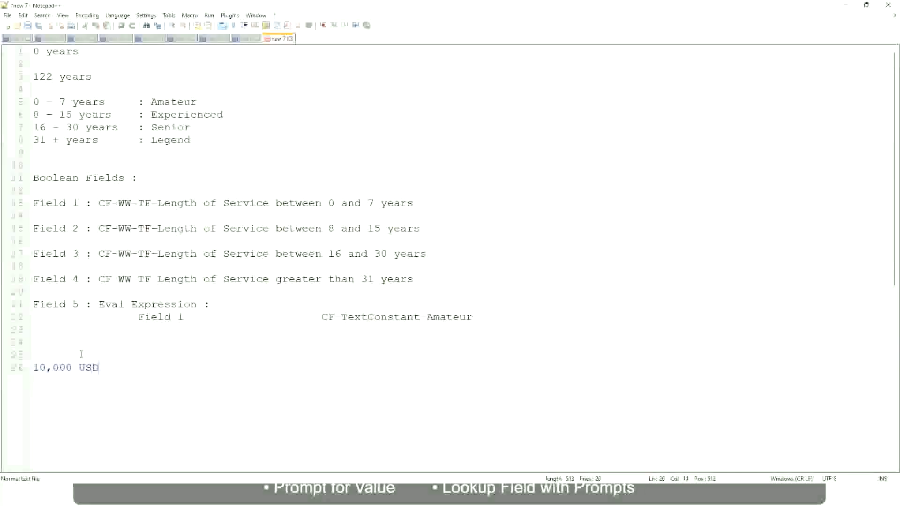
Add "1,000,000 USD" after a wide gap on the "10,000 USD" line and leave an empty line below it.
key(Tab)
key(Tab)
key(Tab)
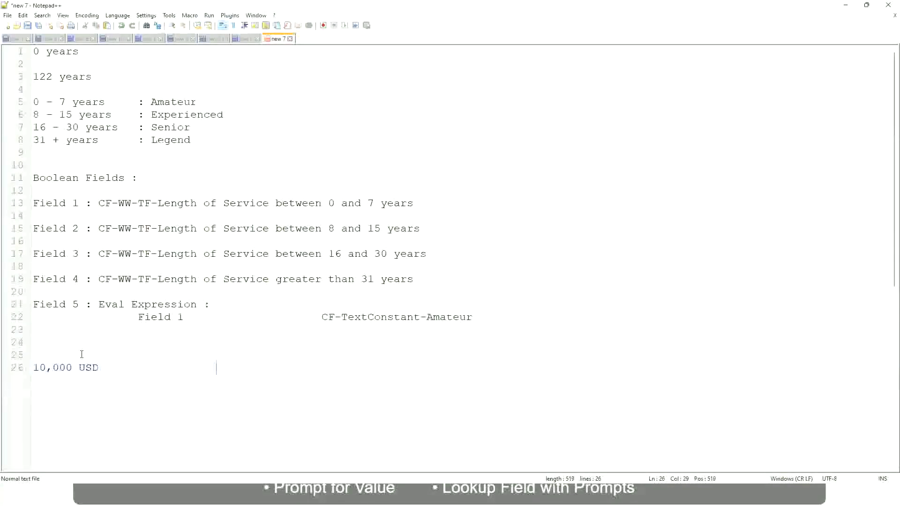
text(1,000,000)
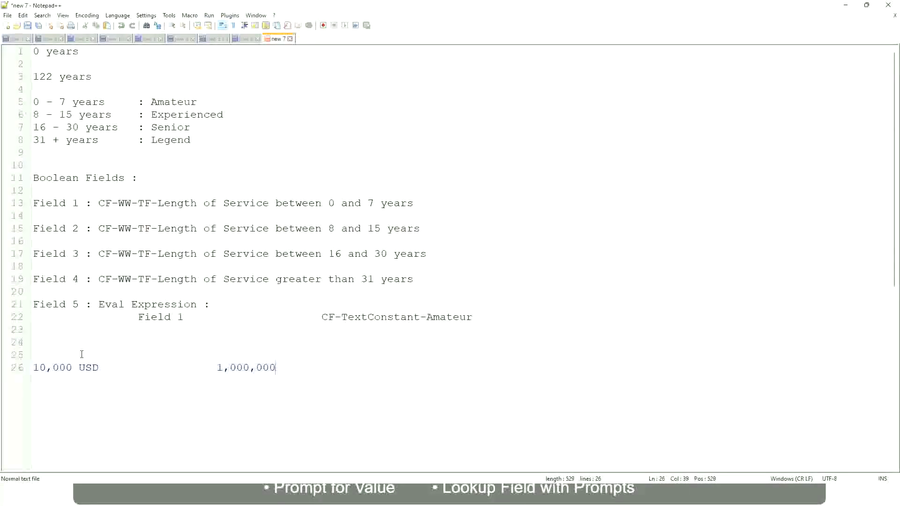
key(Left)
key(Left)
key(Left)
key(Left)
key(Left)
key(shift+End)
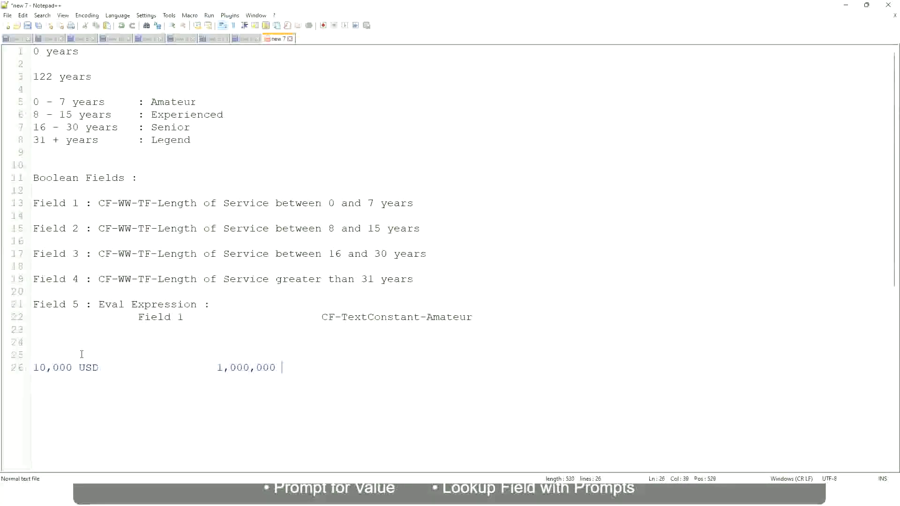
text(USD)
key(Return)
key(Return)
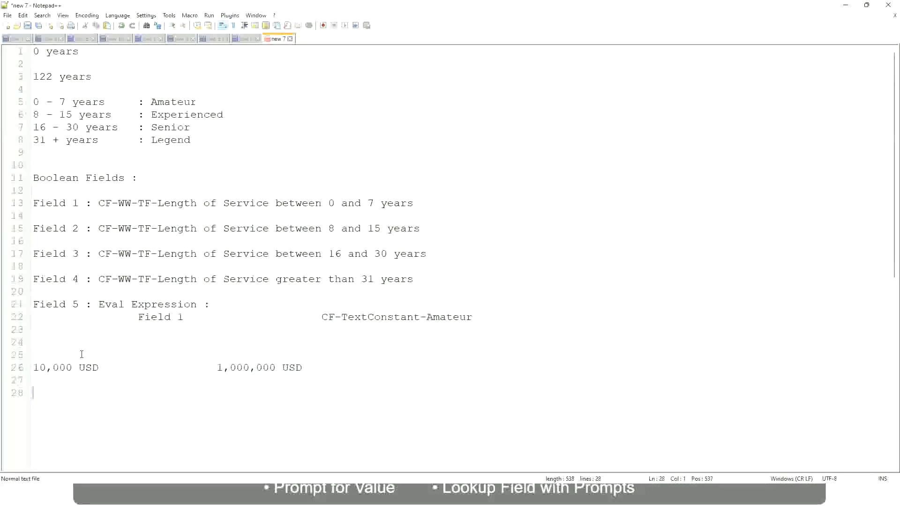
Write the first amount band as "10 - 50,000" with the label ": Low" below the USD amounts.
text(10 - 50,000)
key(Tab)
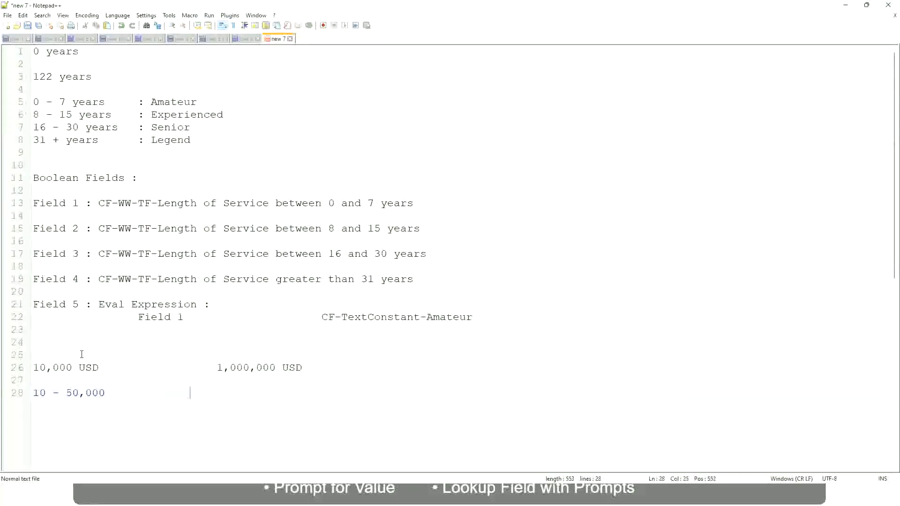
text(: Low)
key(Return)
key(Return)
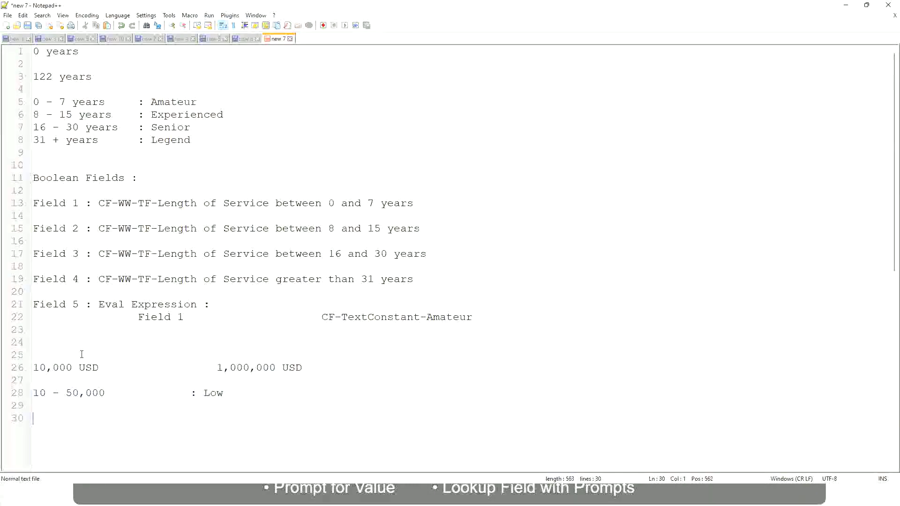
Add the second amount band "50,001 - 150,000" with the label ": Medium" directly below the Low band, aligning the labels.
key(Up)
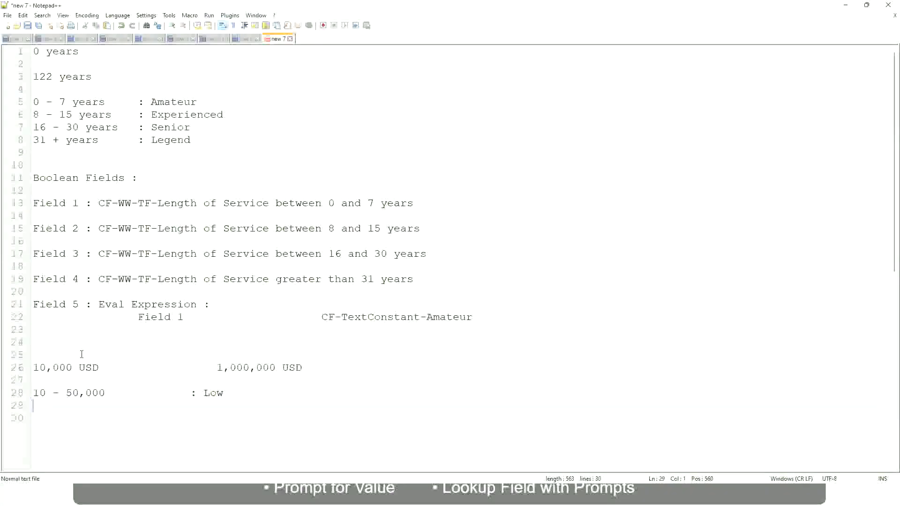
text(50,001 - 1)
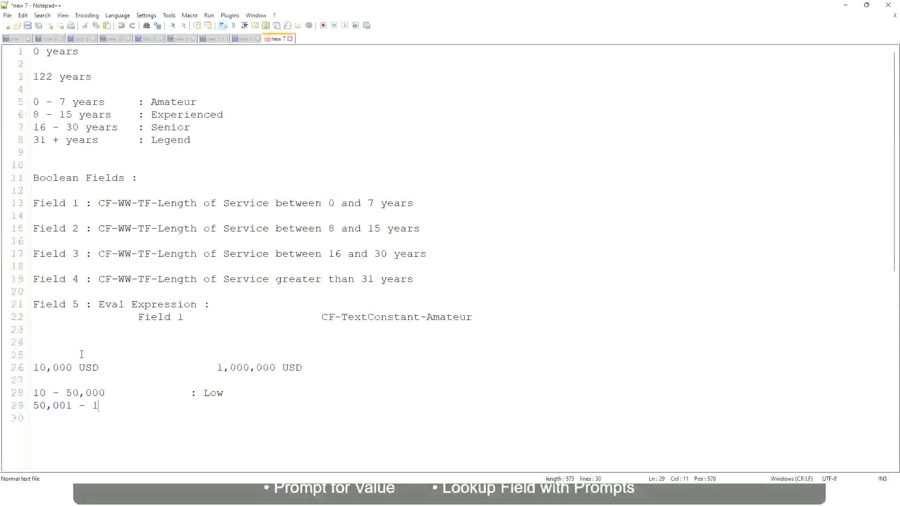
text(50,000)
key(Tab)
key(Tab)
text(: Medium)
key(Return)
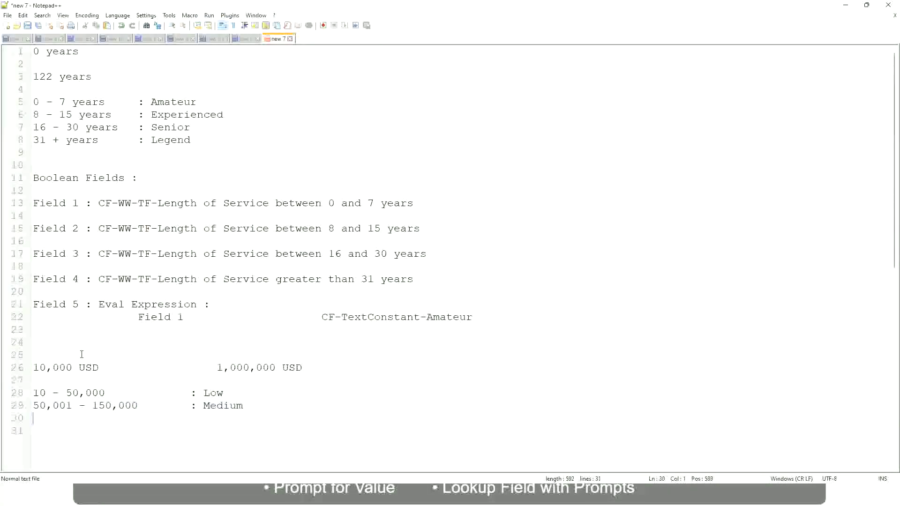
Add the third amount band "> 150,000" with the label ": High" below the Medium band, aligned with the other labels.
text(> 150,000)
key(Tab)
key(Tab)
key(Tab)
key(Tab)
text(: High)
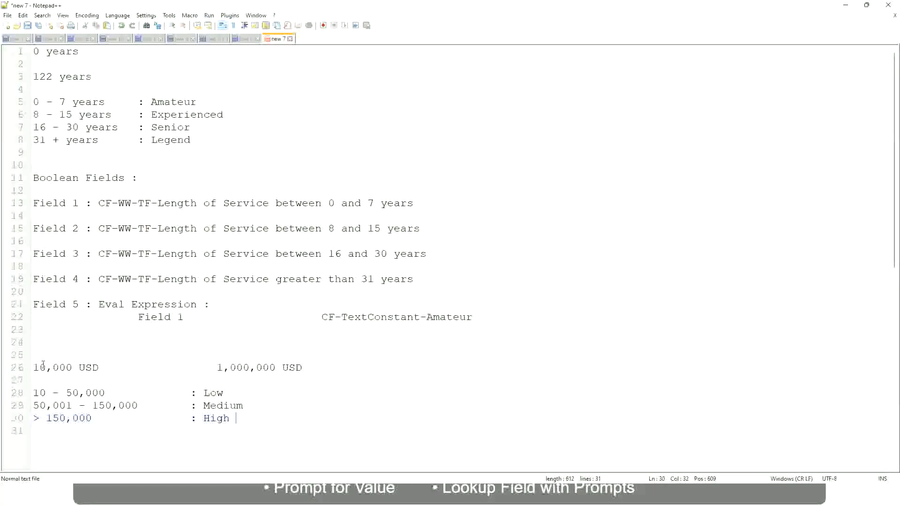
Review the lower and upper USD amounts against the Low, Medium and High bands in the notes.
click(28, 367)
click(28, 368)
click(39, 368)
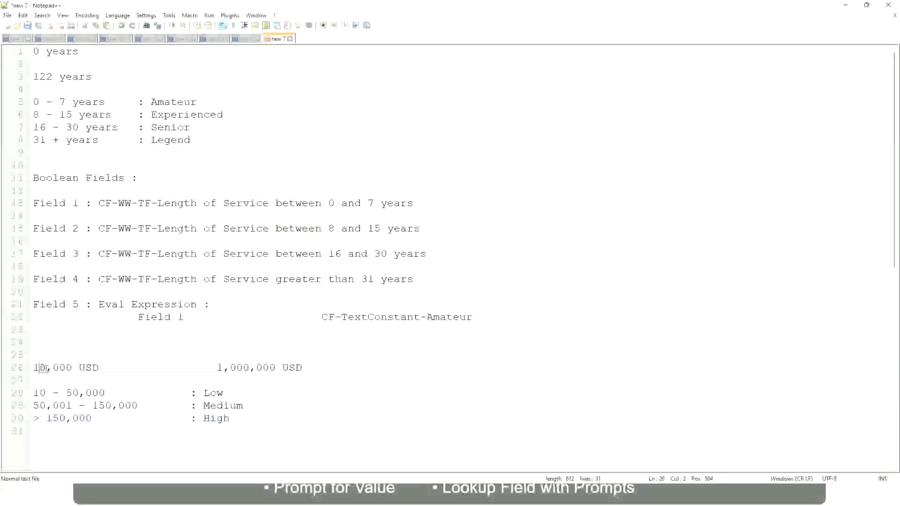
double_click(269, 368)
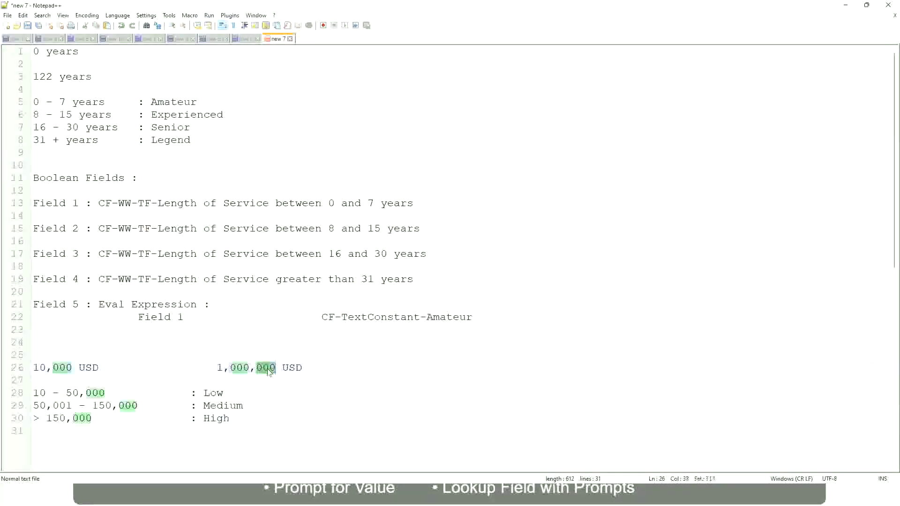
click(164, 405)
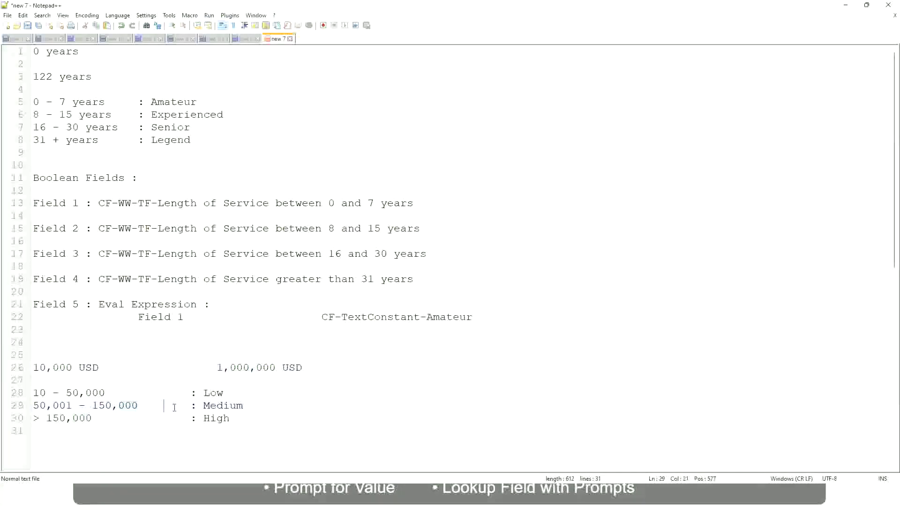
click(28, 367)
click(278, 371)
click(215, 393)
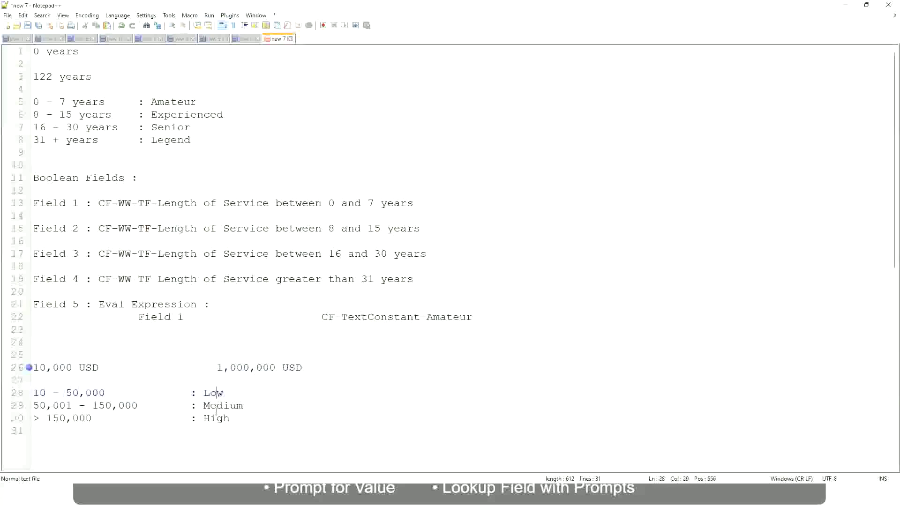
click(216, 406)
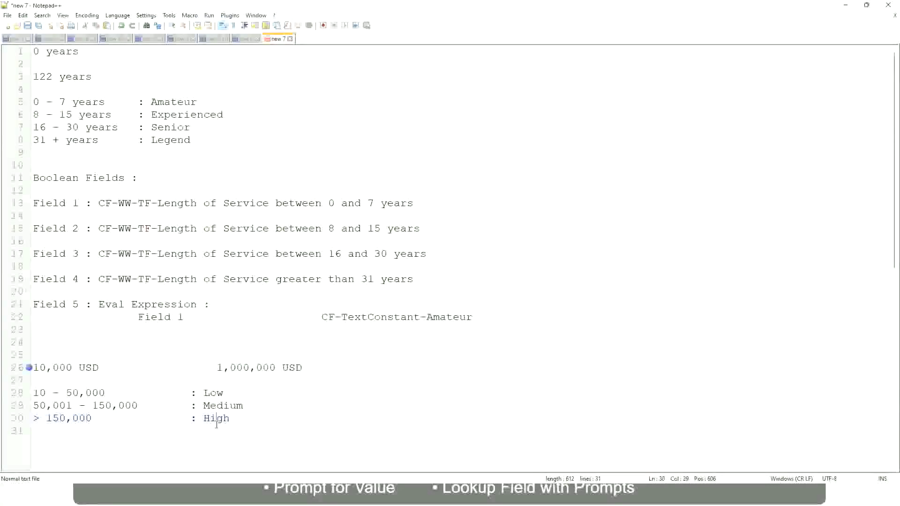
click(140, 381)
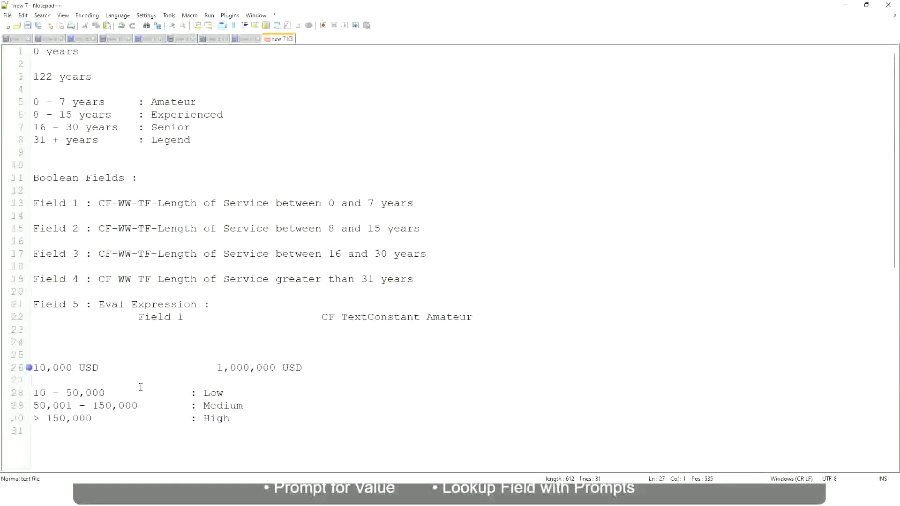
click(231, 420)
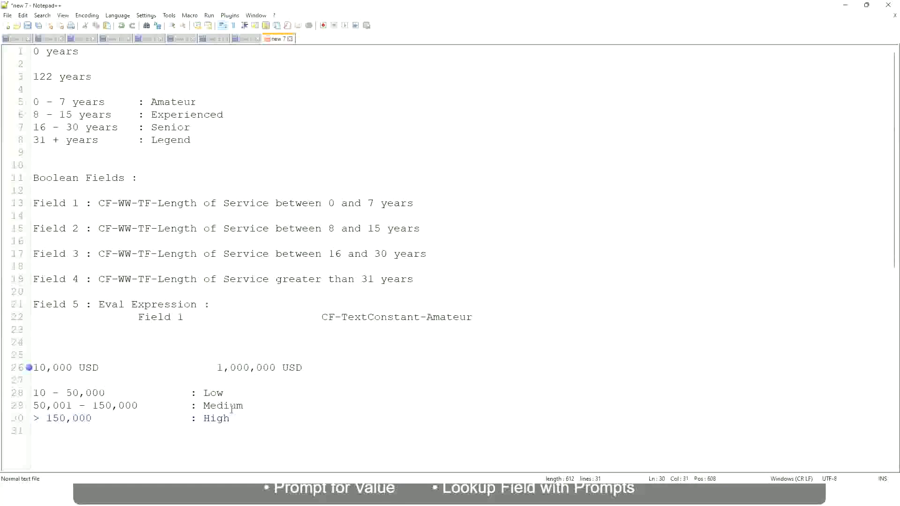